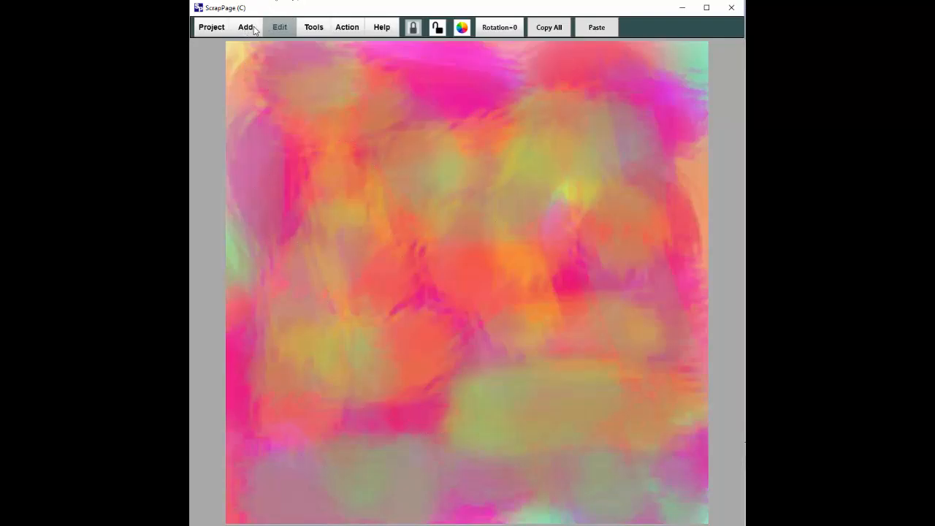
Unlock the colourful background paper so that it can be edited
{"action": "left_click", "coordinate": [252, 29]}
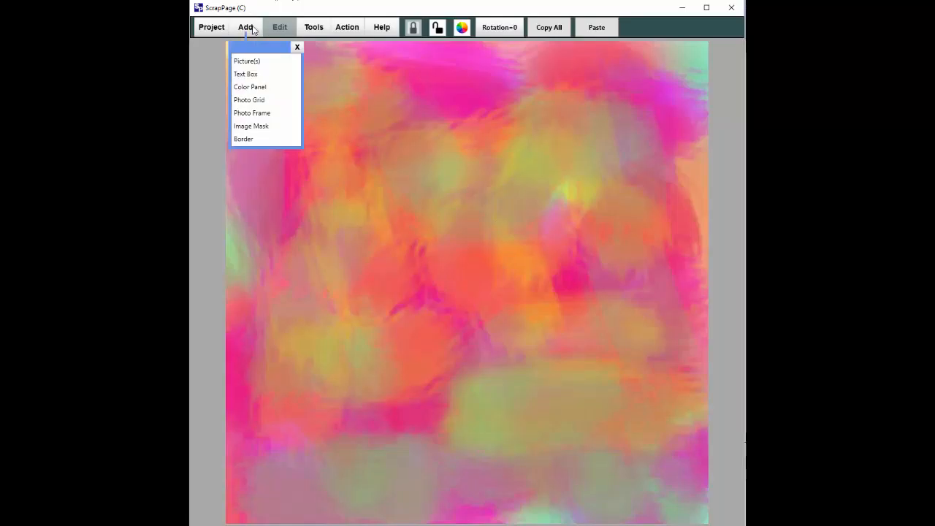
{"action": "left_click", "coordinate": [340, 84]}
{"action": "left_click", "coordinate": [440, 32]}
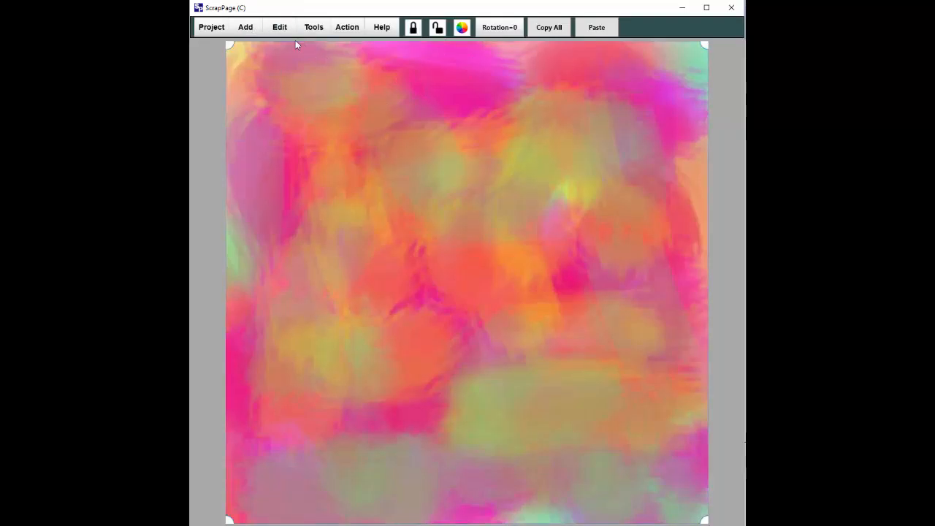
Texturize the background paper with sd-artsy-tex02-6.jpg from the SD Textures folder under Dropbox, Class - Scrapping
{"action": "left_click", "coordinate": [278, 29]}
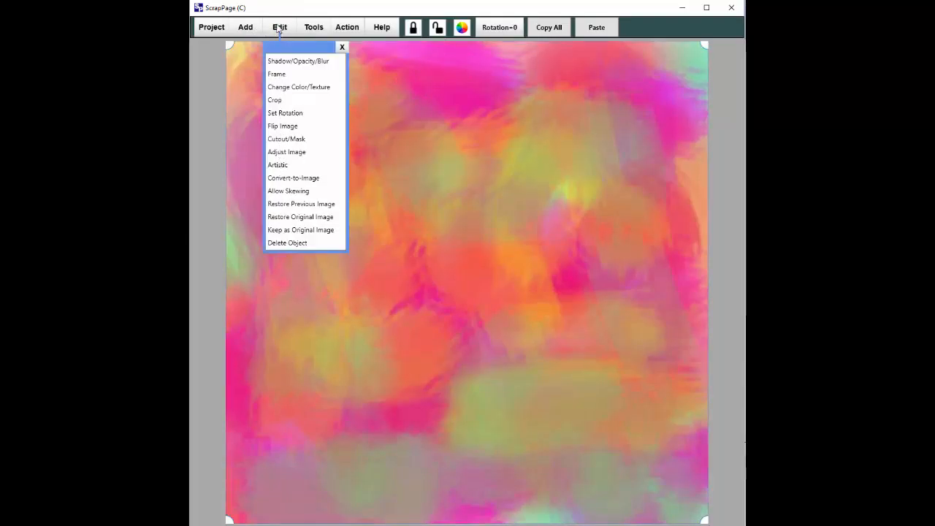
{"action": "left_click", "coordinate": [277, 165]}
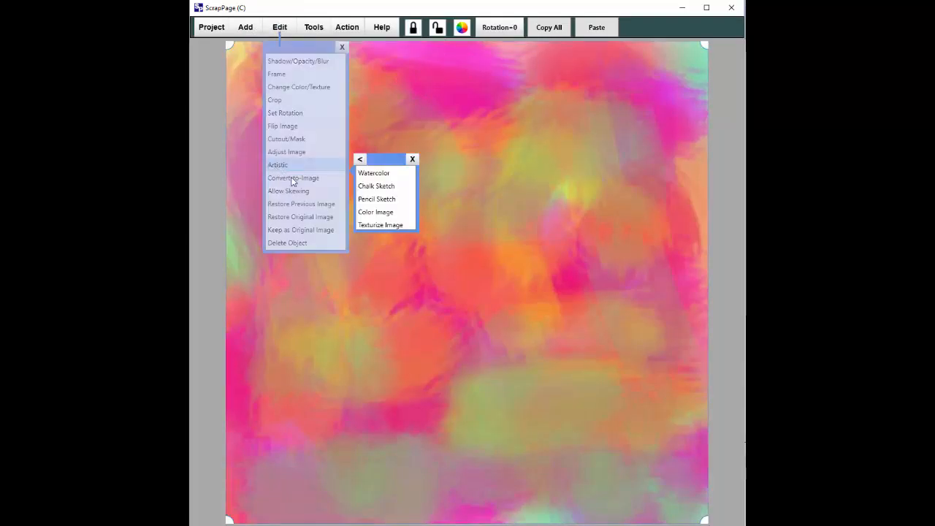
{"action": "left_click", "coordinate": [380, 225]}
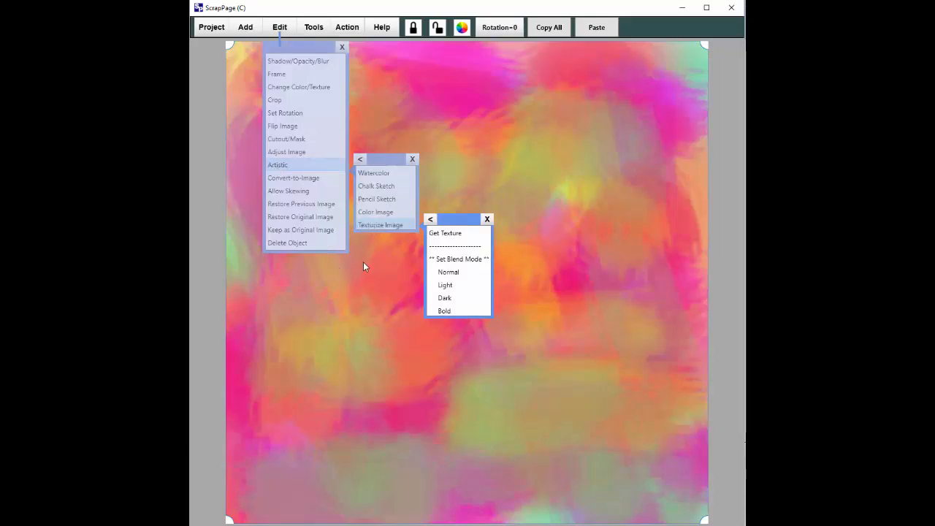
{"action": "left_click", "coordinate": [447, 234]}
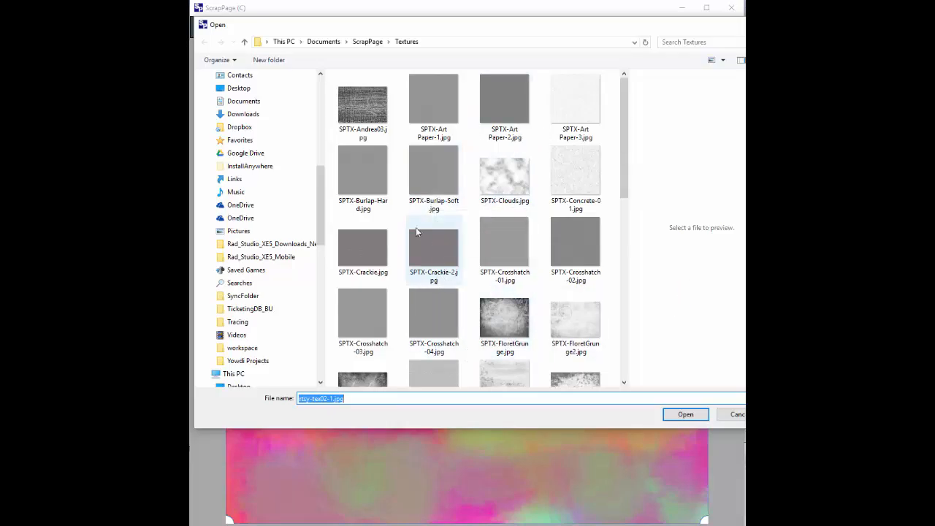
{"action": "left_click_drag", "start_coordinate": [322, 214], "coordinate": [314, 92]}
{"action": "left_click", "coordinate": [233, 173]}
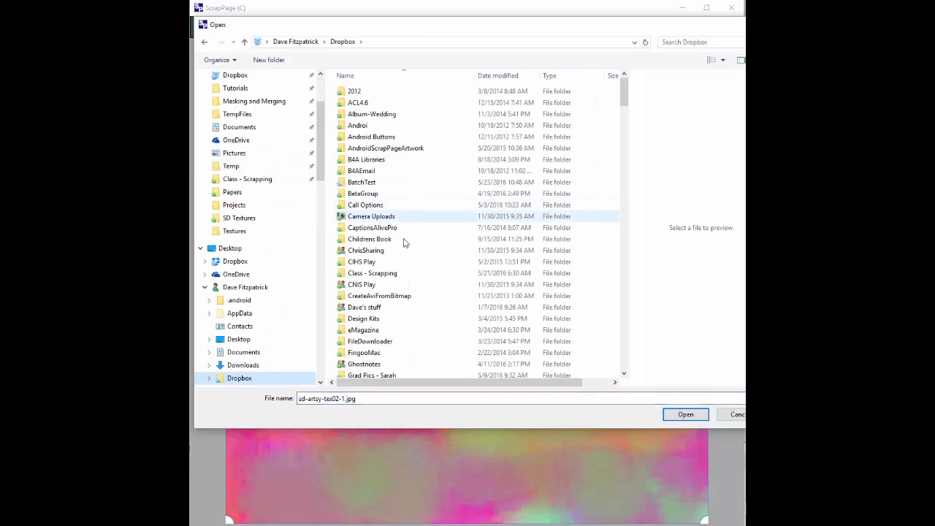
{"action": "left_click", "coordinate": [356, 275]}
{"action": "double_click", "coordinate": [357, 275]}
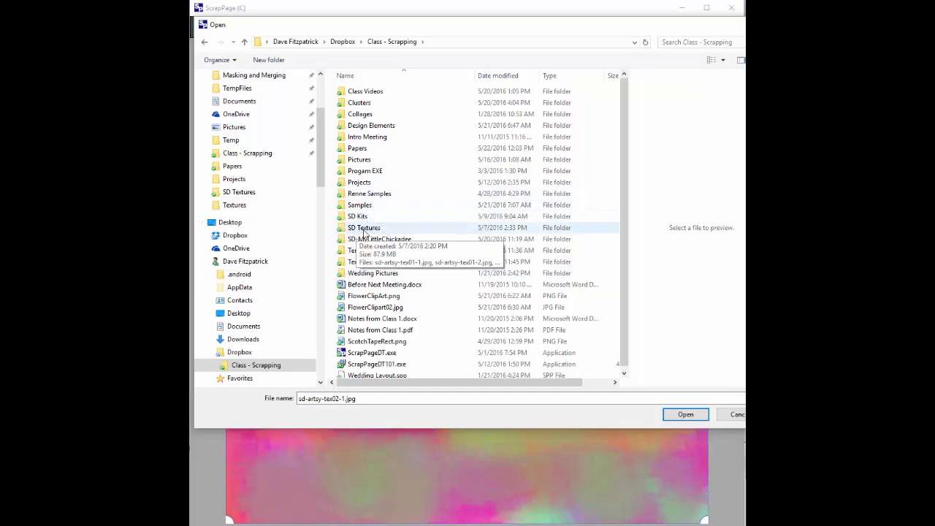
{"action": "double_click", "coordinate": [364, 230]}
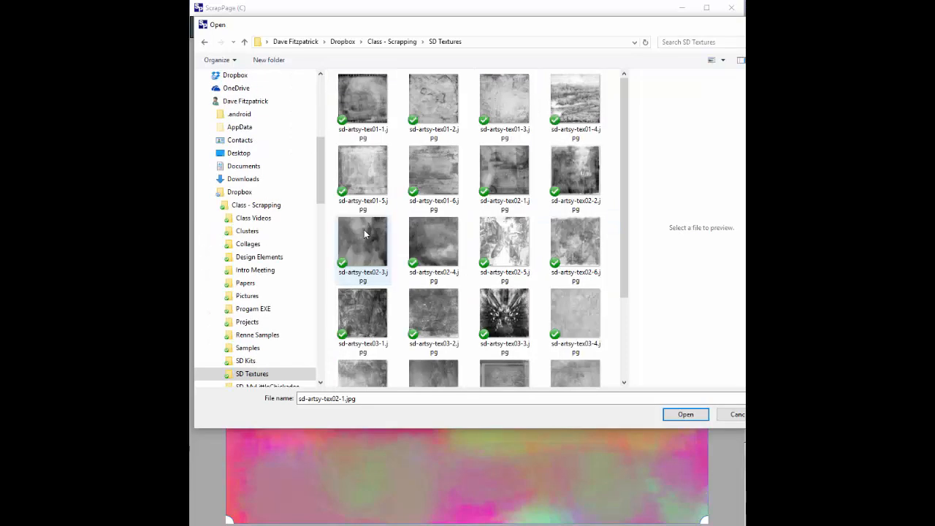
{"action": "left_click", "coordinate": [553, 254]}
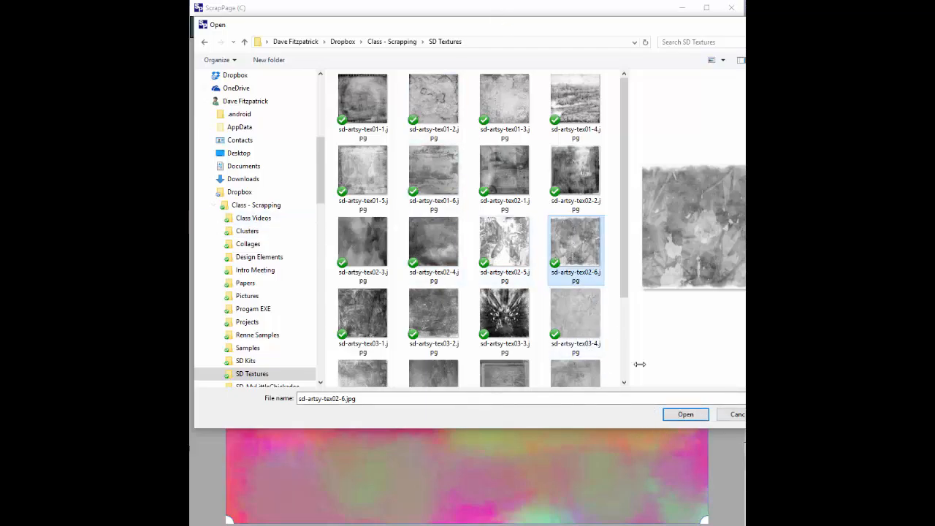
{"action": "left_click", "coordinate": [686, 415]}
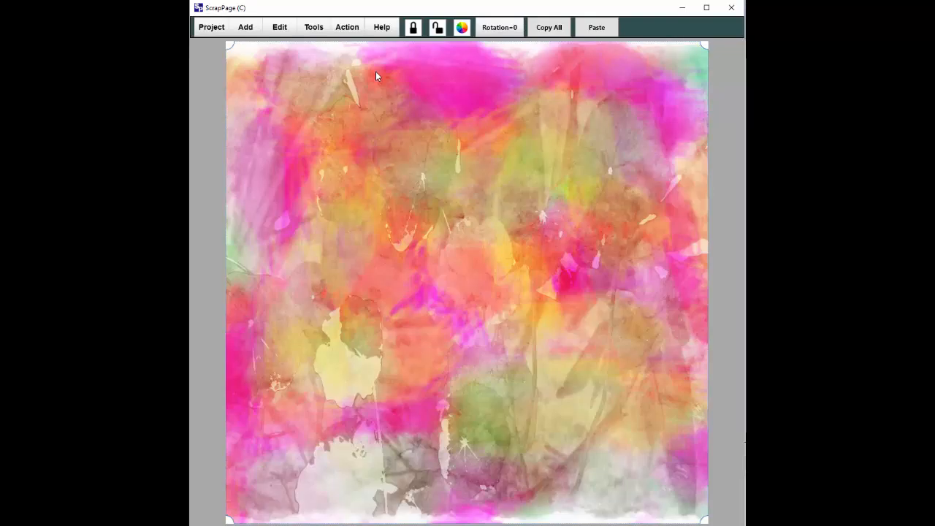
Set the texture's blend mode to Light on the background paper
{"action": "left_click", "coordinate": [280, 29]}
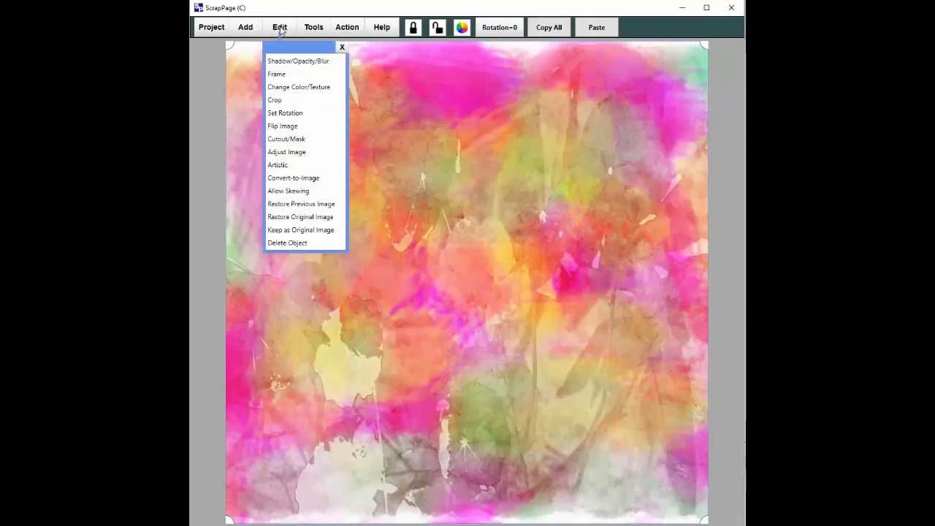
{"action": "left_click", "coordinate": [283, 165]}
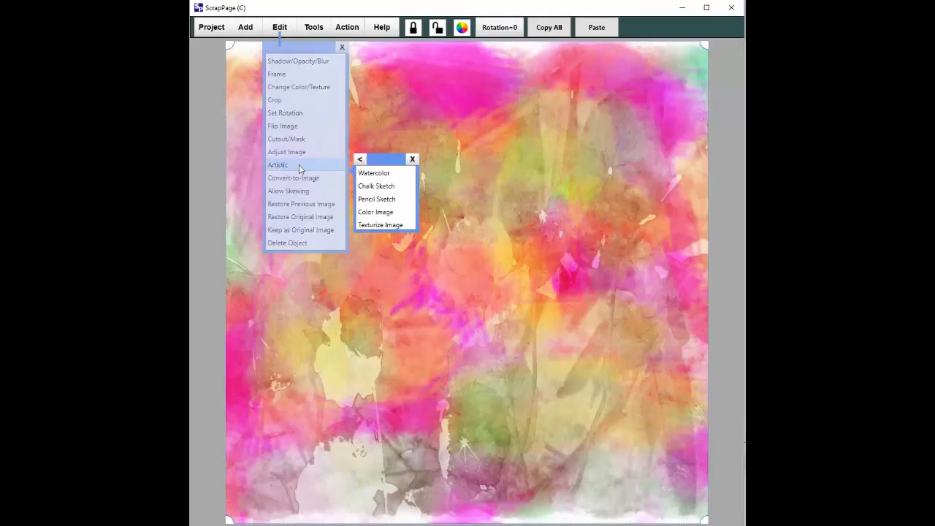
{"action": "left_click", "coordinate": [363, 226]}
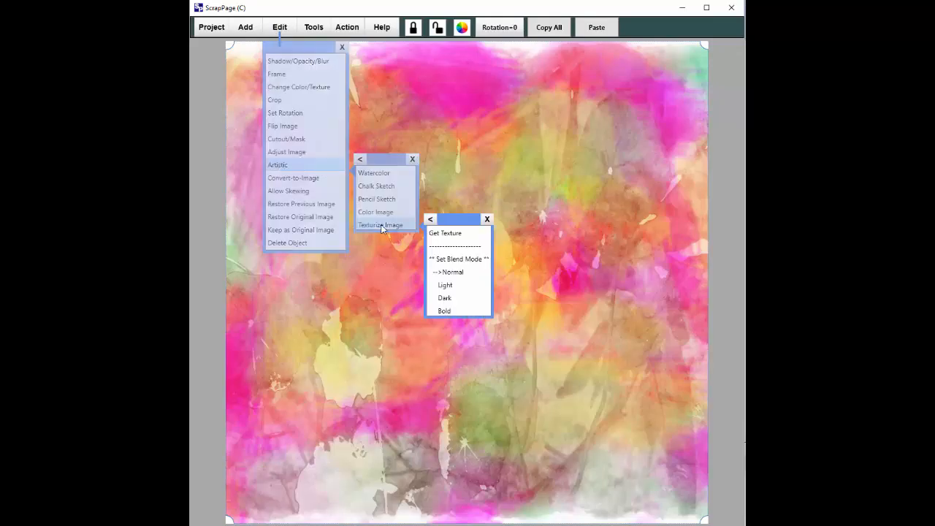
{"action": "left_click", "coordinate": [448, 288]}
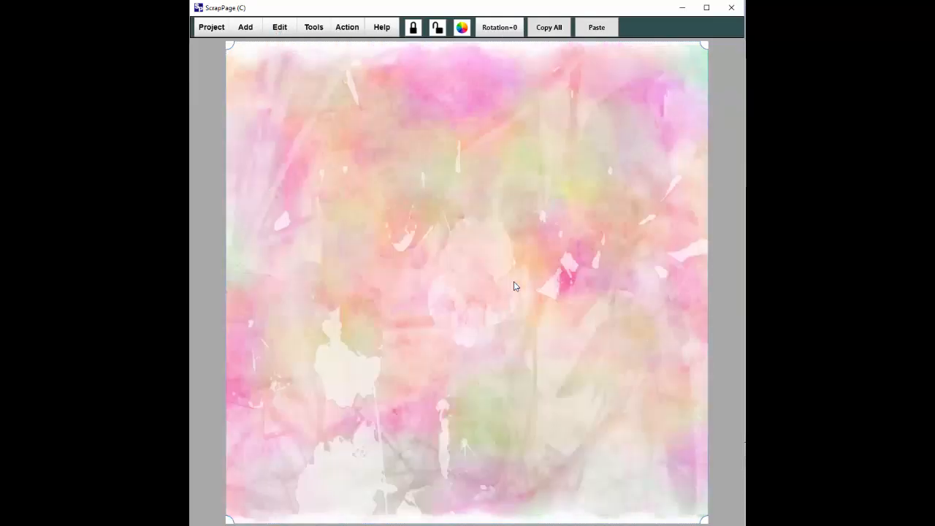
Set the texture's blend mode to Dark on the background paper
{"action": "left_click", "coordinate": [280, 29]}
{"action": "left_click", "coordinate": [283, 165]}
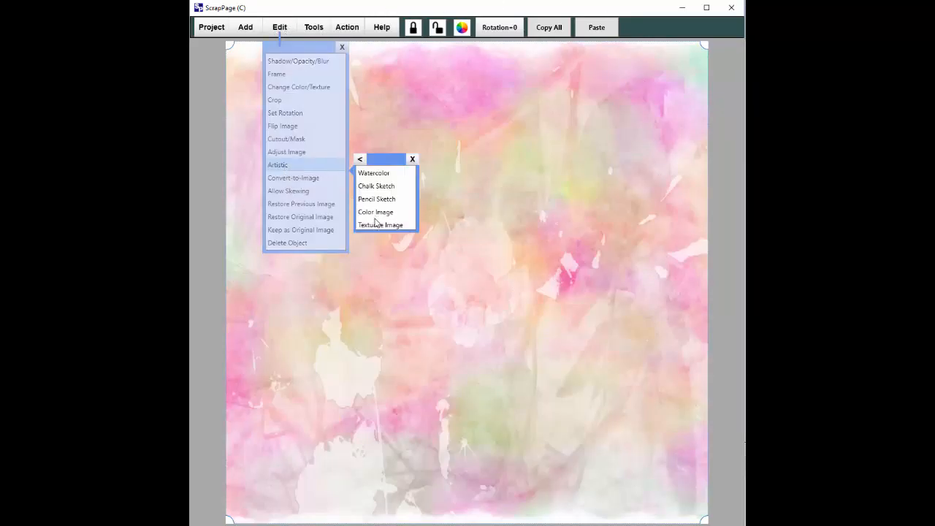
{"action": "left_click", "coordinate": [376, 225]}
{"action": "left_click", "coordinate": [449, 302]}
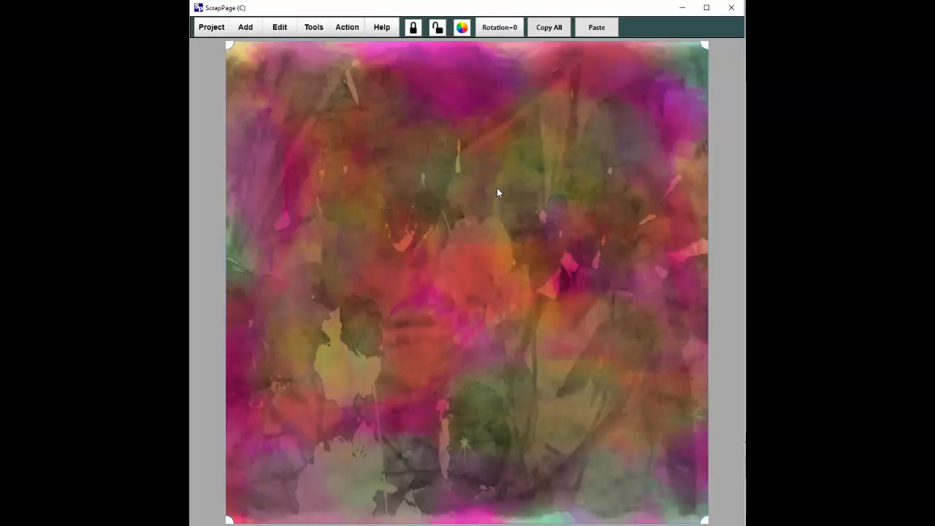
Set the texture's blend mode to Bold on the background paper
{"action": "left_click", "coordinate": [279, 28]}
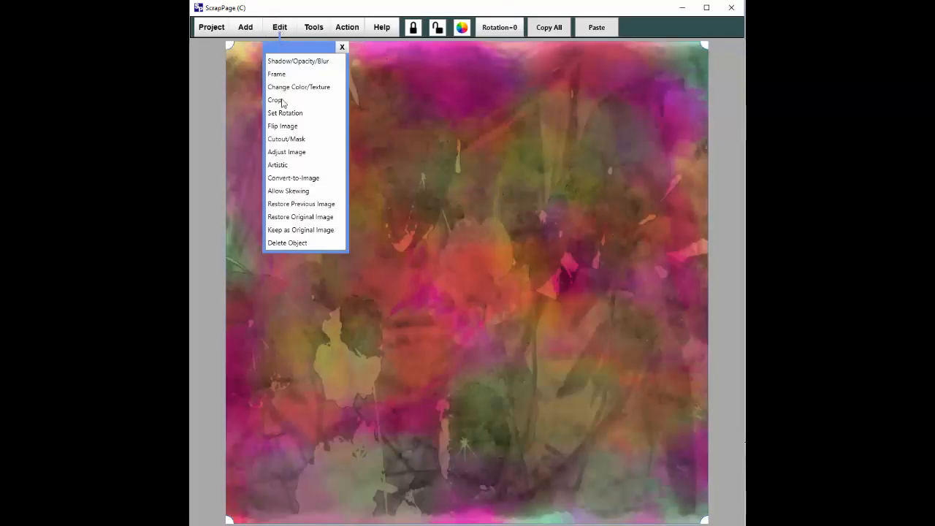
{"action": "left_click", "coordinate": [282, 165]}
{"action": "left_click", "coordinate": [376, 225]}
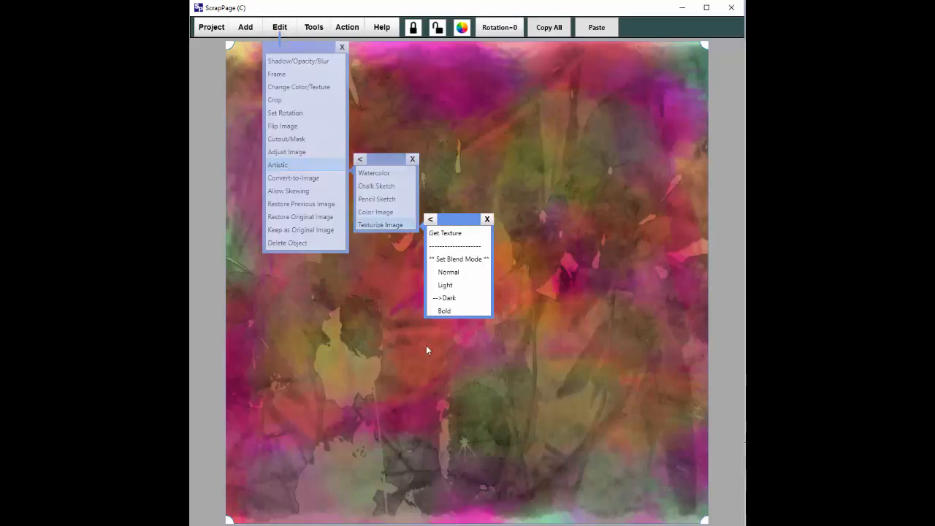
{"action": "left_click", "coordinate": [444, 312]}
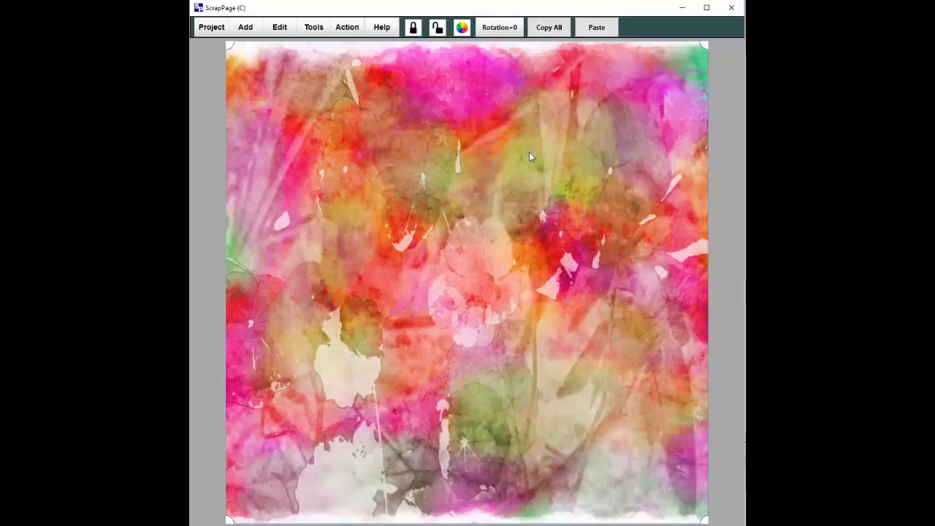
Set the texture's blend mode to Normal on the background paper
{"action": "left_click", "coordinate": [281, 29]}
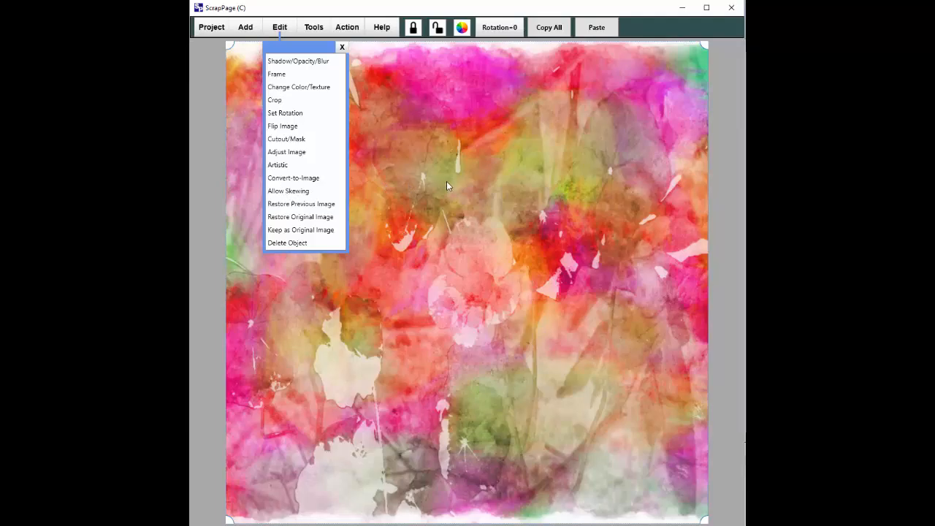
{"action": "left_click", "coordinate": [277, 167]}
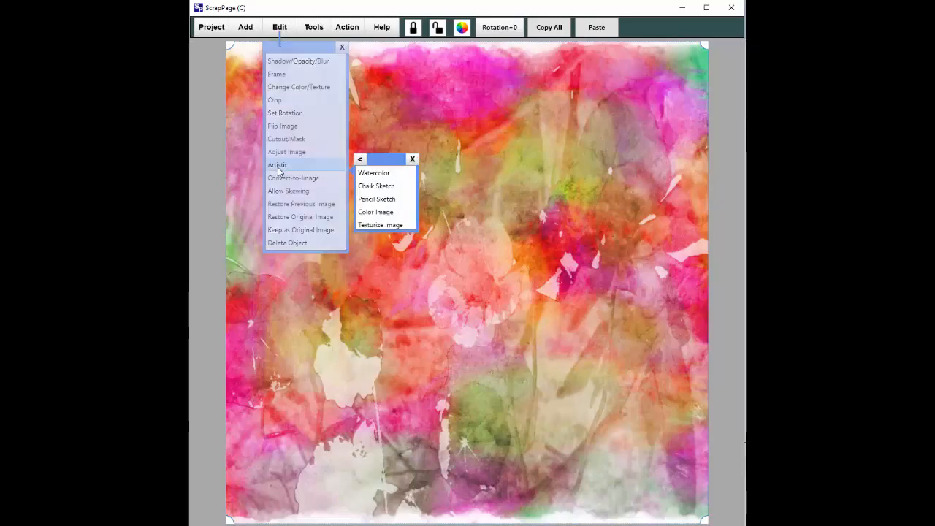
{"action": "left_click", "coordinate": [380, 226]}
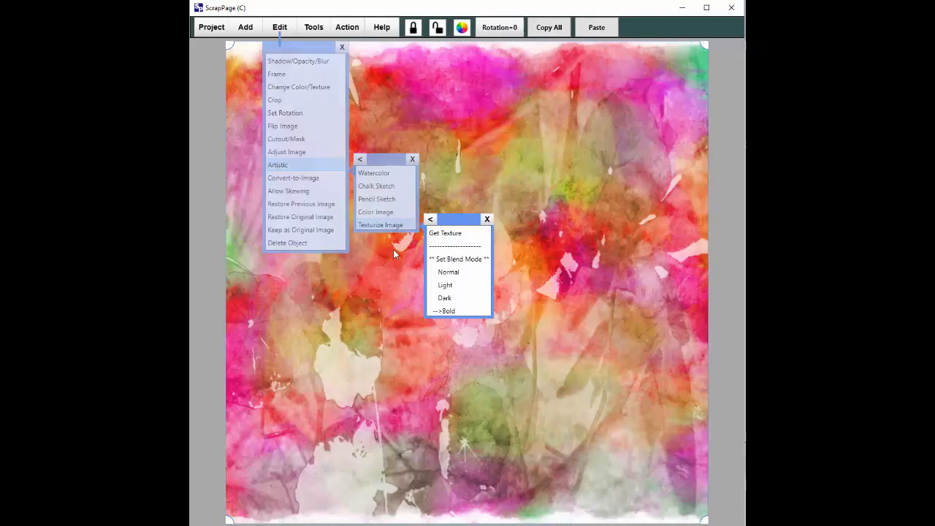
{"action": "left_click", "coordinate": [447, 273]}
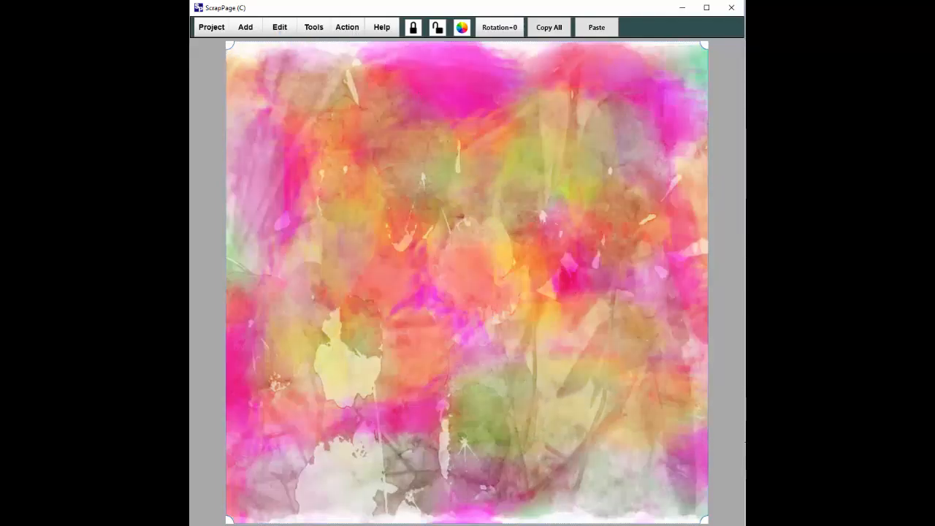
Try SPTX-Burlap-Hard.jpg as a second texture on the background paper, and restore the previous image
{"action": "left_click", "coordinate": [280, 29]}
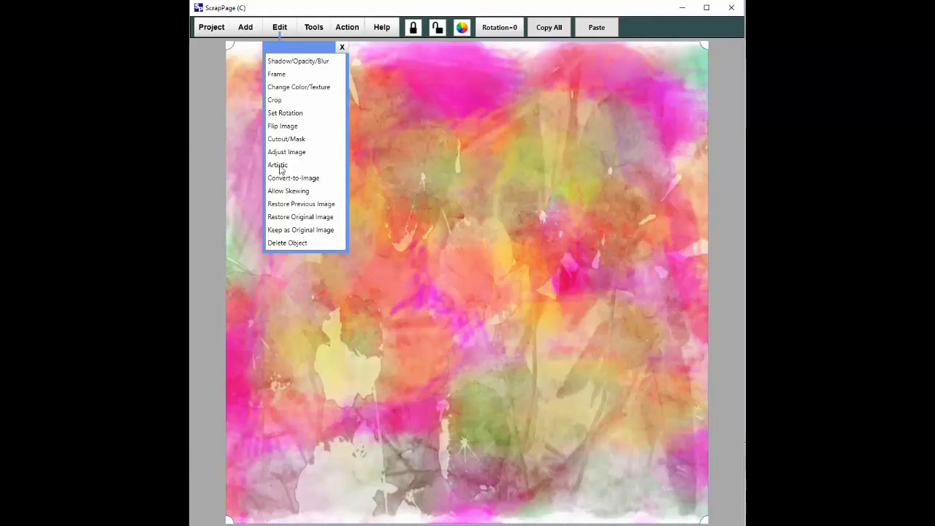
{"action": "left_click", "coordinate": [279, 166]}
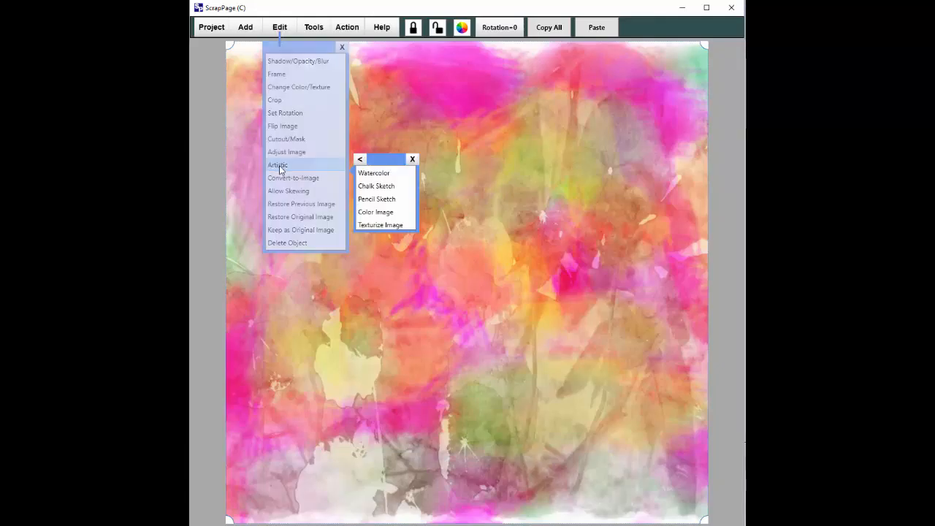
{"action": "left_click", "coordinate": [370, 226]}
{"action": "left_click", "coordinate": [439, 234]}
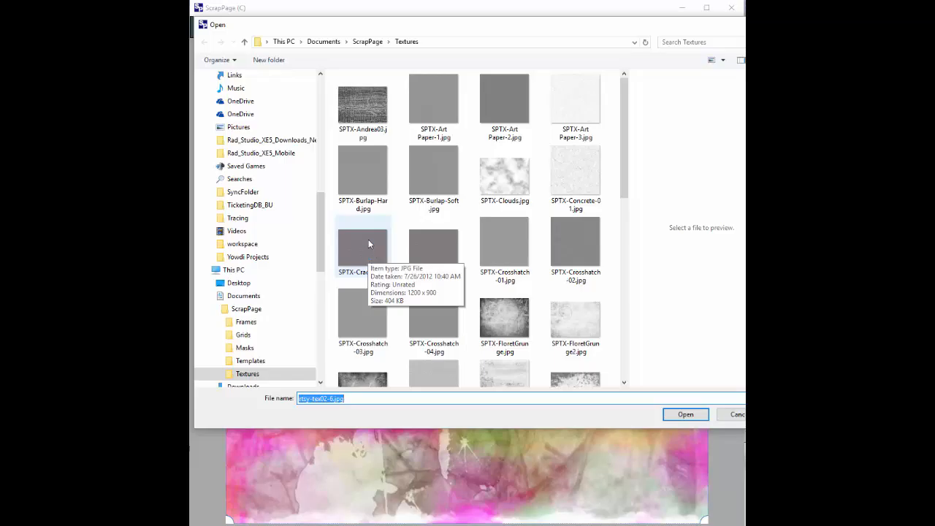
{"action": "left_click", "coordinate": [365, 167]}
{"action": "left_click", "coordinate": [679, 414]}
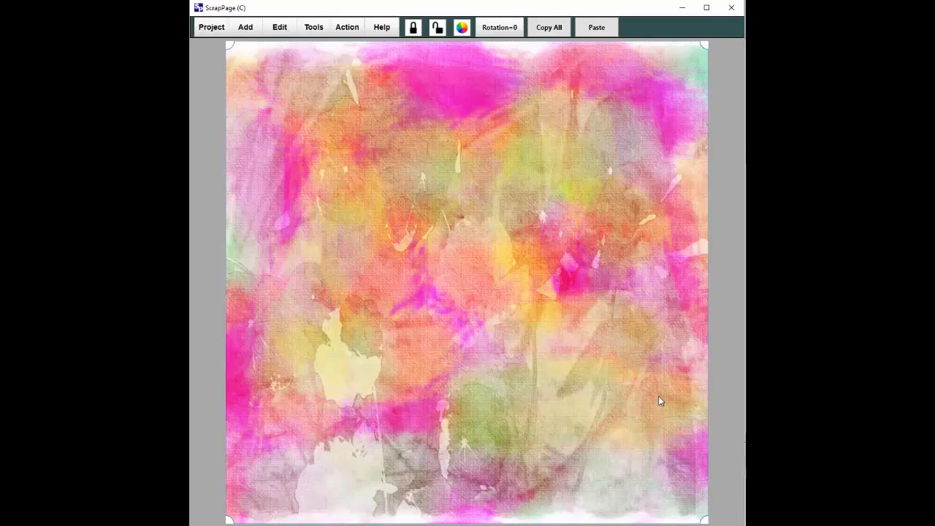
{"action": "left_click", "coordinate": [279, 30]}
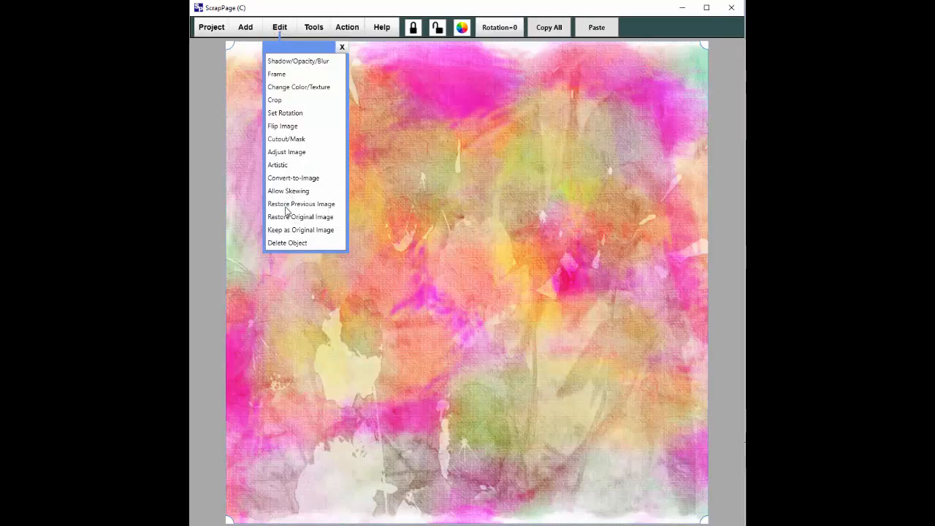
{"action": "left_click", "coordinate": [288, 205]}
Texturize the background paper with SPTX-Patches-2.jpg from the ScrapPage Textures folder as a second texture
{"action": "left_click", "coordinate": [279, 28]}
{"action": "left_click", "coordinate": [279, 165]}
{"action": "left_click", "coordinate": [384, 224]}
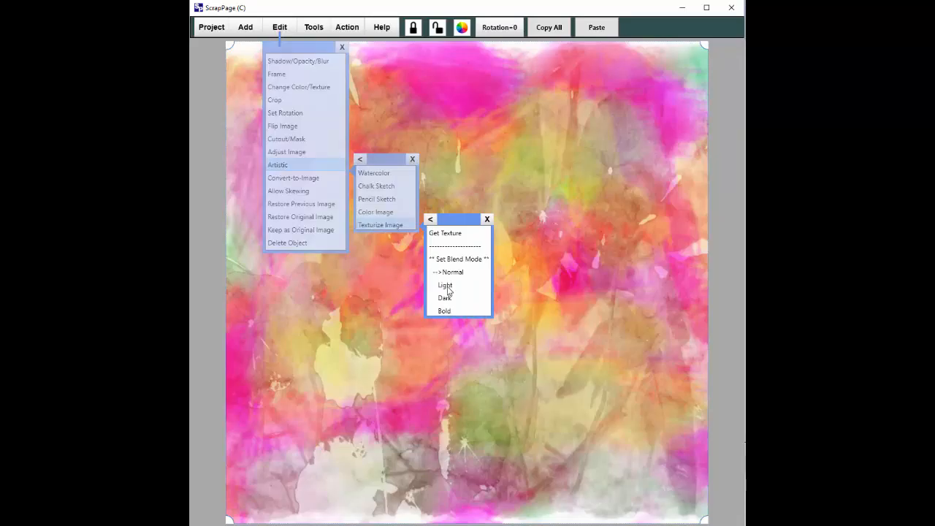
{"action": "left_click", "coordinate": [442, 233]}
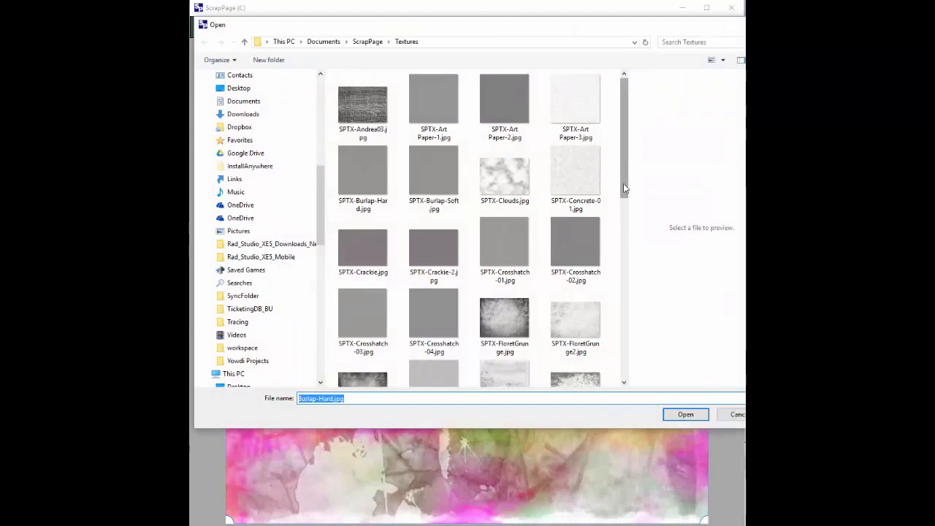
{"action": "left_click_drag", "start_coordinate": [623, 184], "coordinate": [627, 347]}
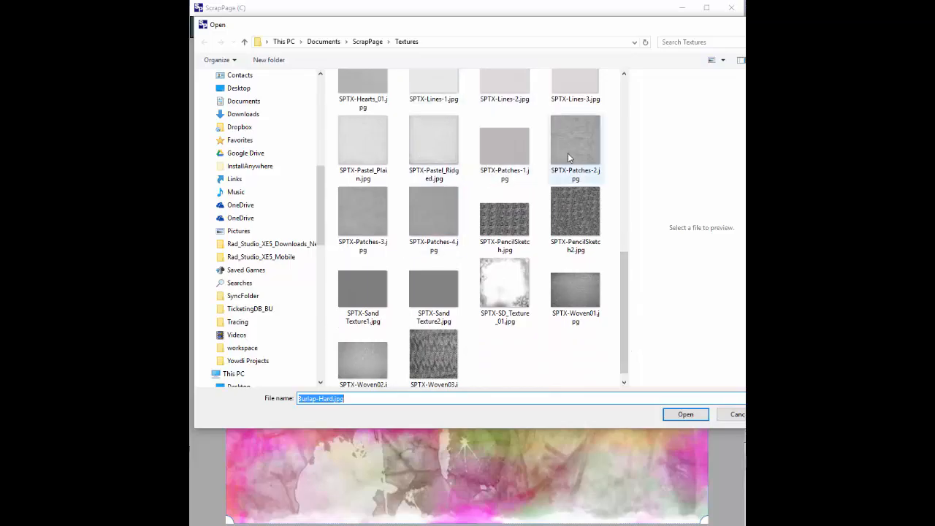
{"action": "left_click", "coordinate": [588, 150]}
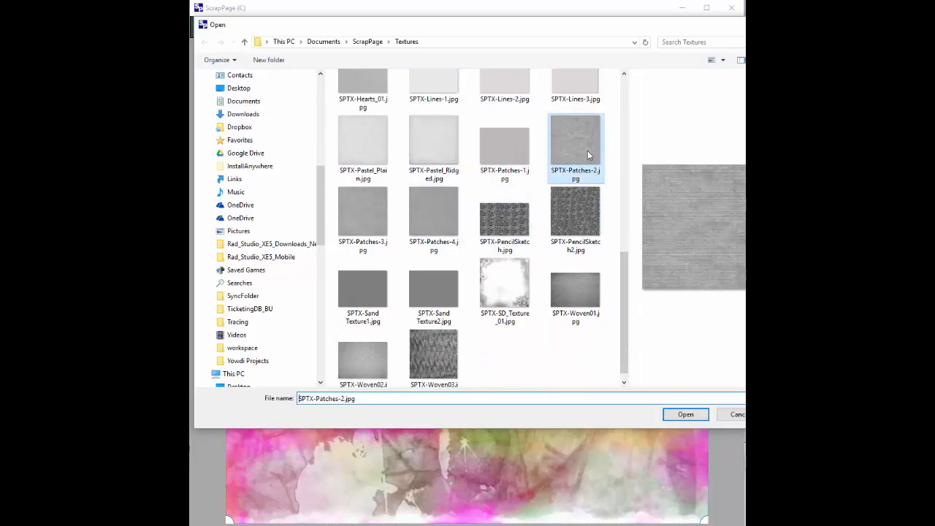
{"action": "left_click", "coordinate": [687, 415]}
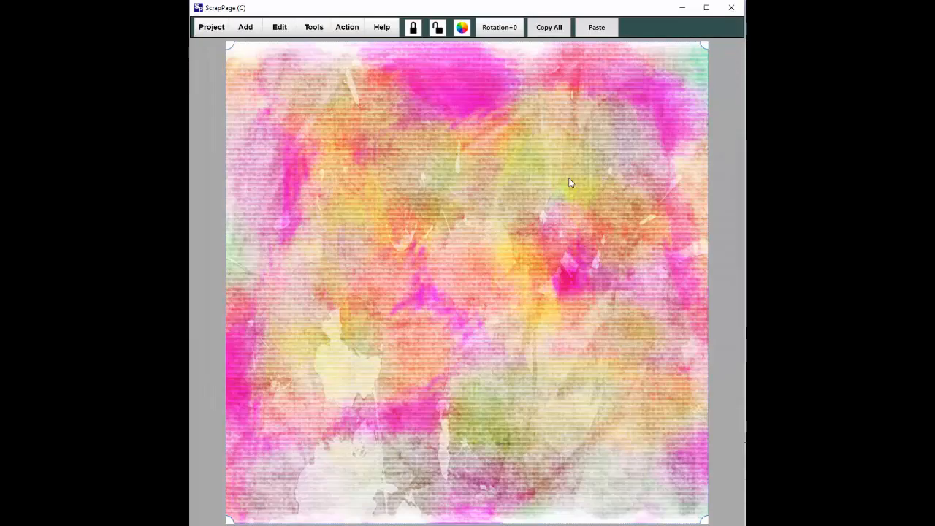
Restore the background paper's previous image to remove the second texture, and restore its original image to clear all texturing
{"action": "left_click", "coordinate": [280, 28]}
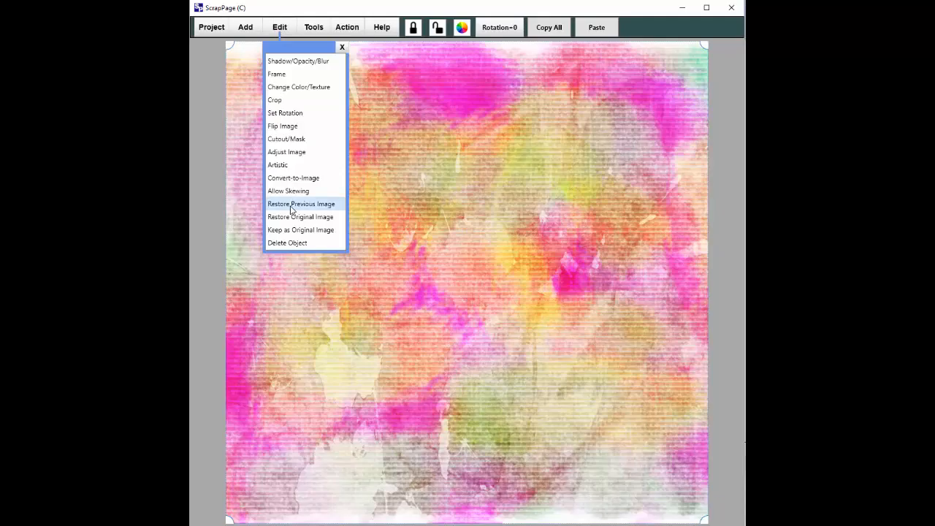
{"action": "left_click", "coordinate": [293, 207]}
{"action": "left_click", "coordinate": [283, 31]}
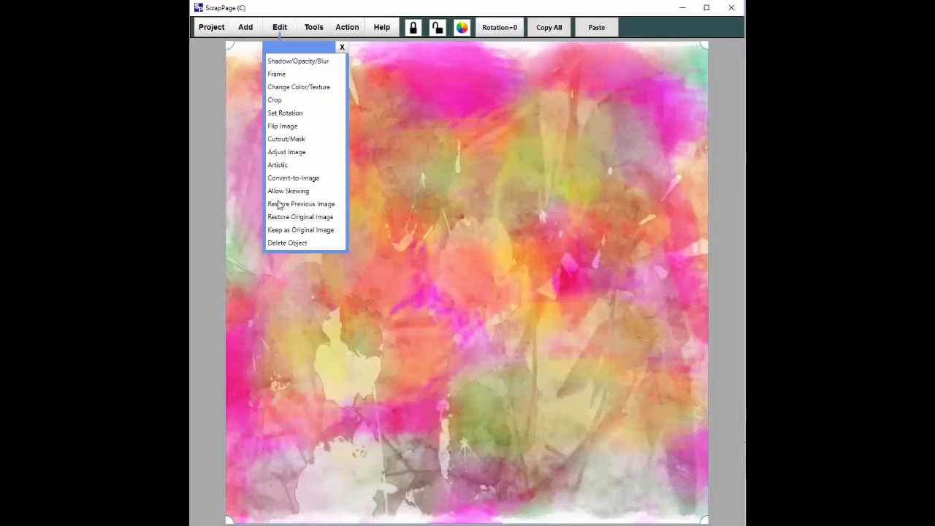
{"action": "left_click", "coordinate": [286, 167]}
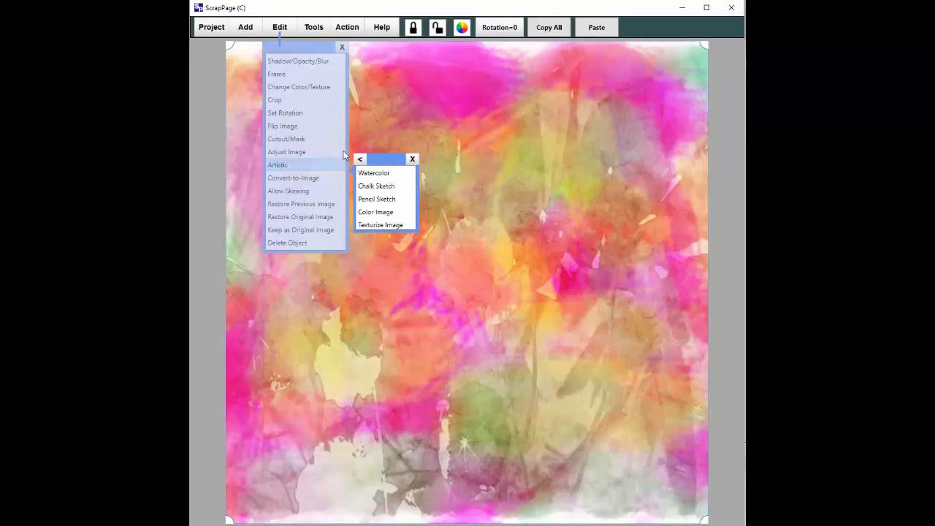
{"action": "left_click", "coordinate": [360, 159]}
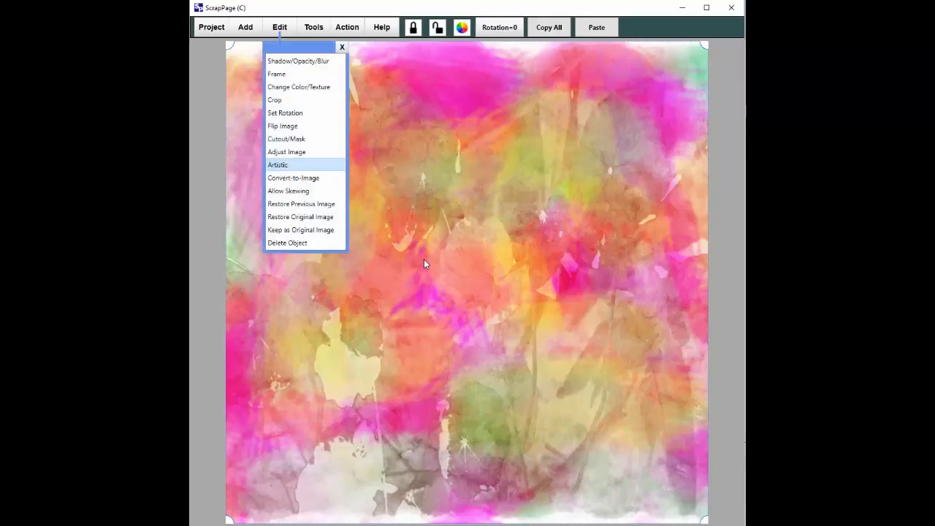
{"action": "left_click", "coordinate": [342, 47]}
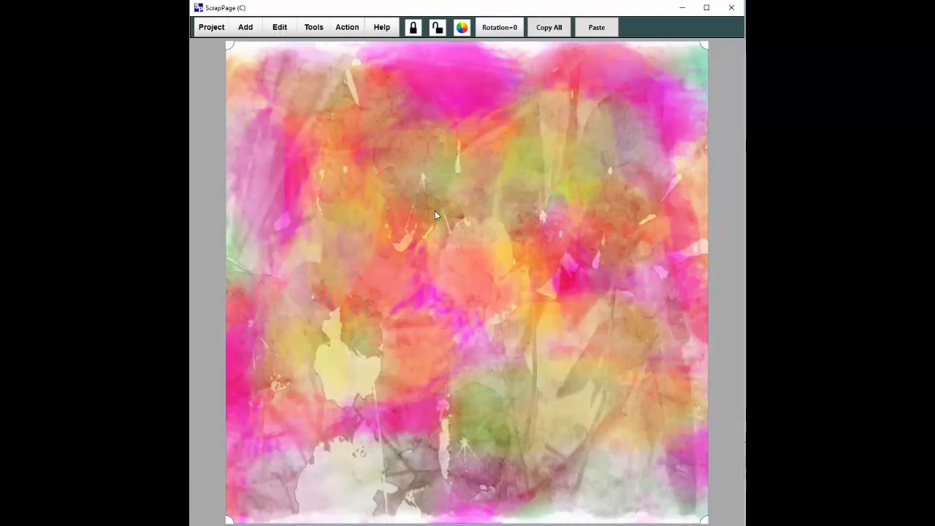
{"action": "left_click", "coordinate": [280, 29]}
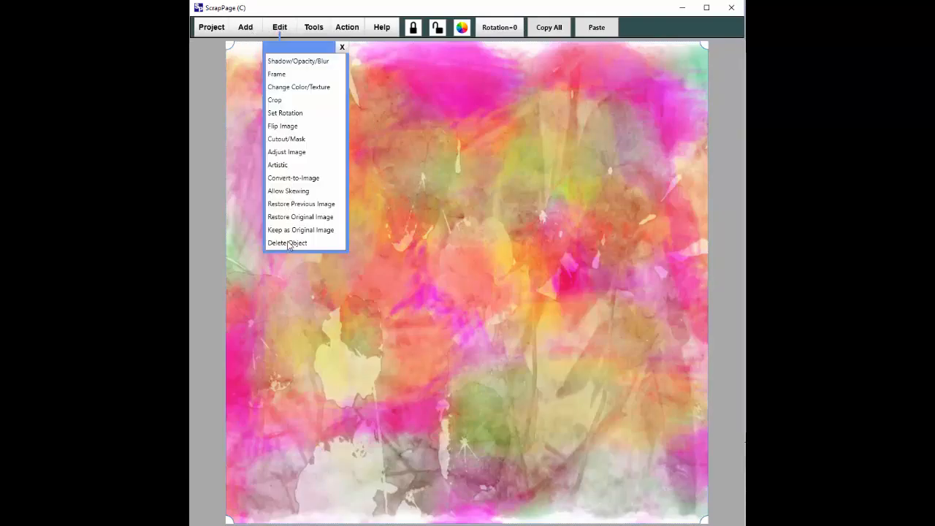
{"action": "left_click", "coordinate": [298, 217]}
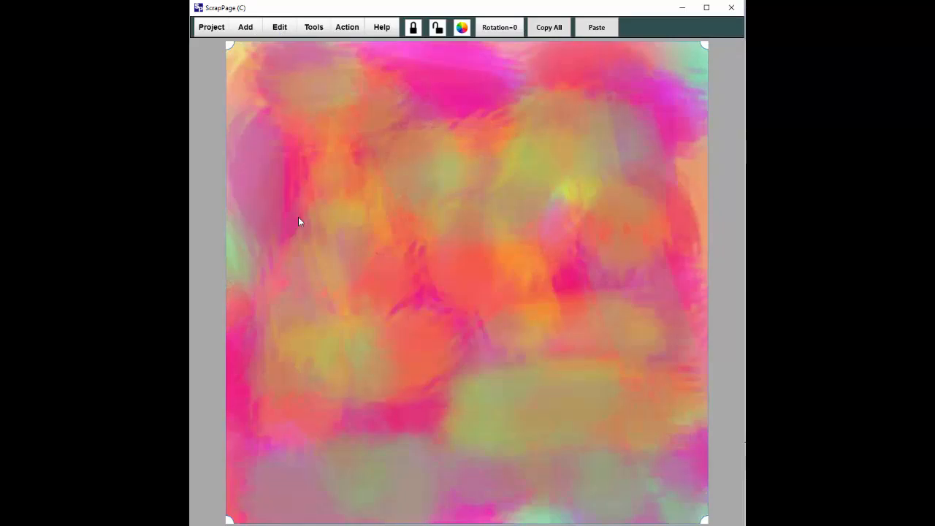
Texturize the background paper with sd-artsy-tex02-1.jpg from the SD Textures folder inside Class - Scrapping in Dropbox
{"action": "left_click", "coordinate": [280, 28]}
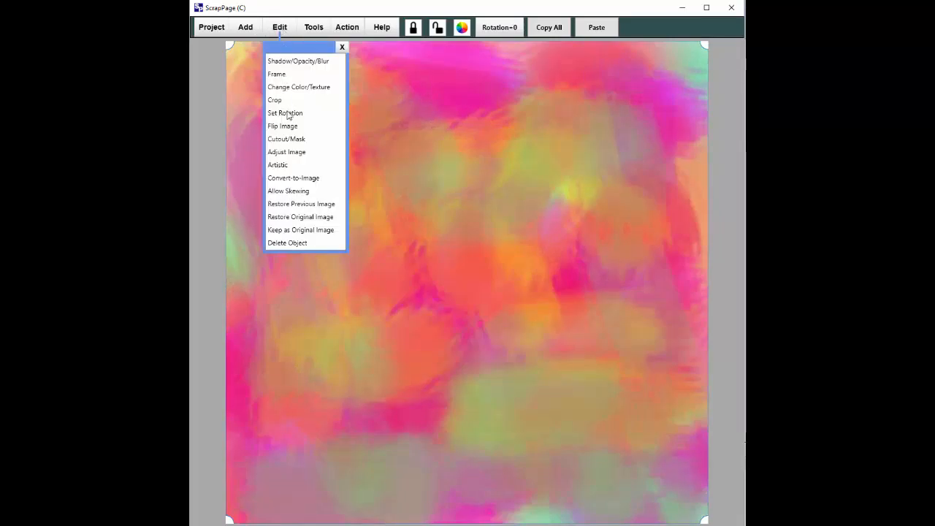
{"action": "left_click", "coordinate": [285, 165]}
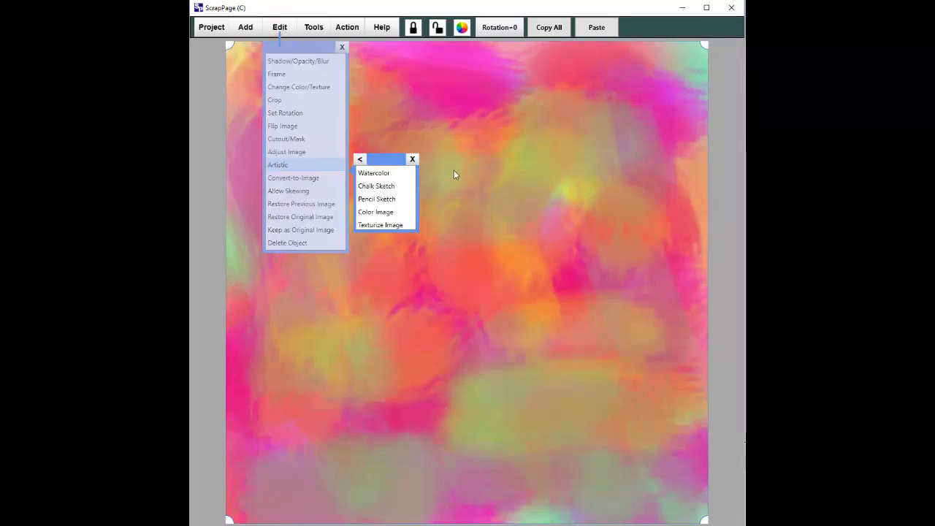
{"action": "left_click", "coordinate": [378, 227]}
{"action": "left_click", "coordinate": [445, 240]}
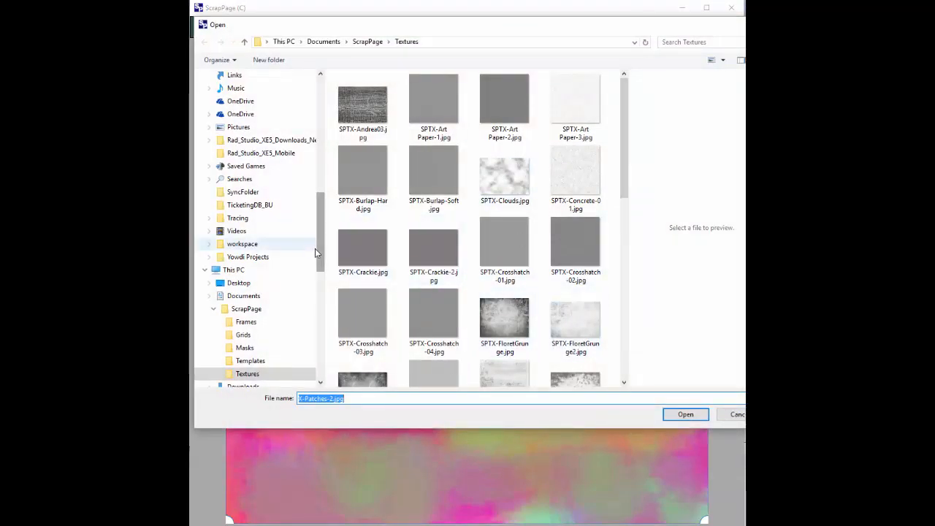
{"action": "scroll", "coordinate": [315, 248], "scroll_direction": "up", "scroll_amount": 15}
{"action": "left_click", "coordinate": [243, 176]}
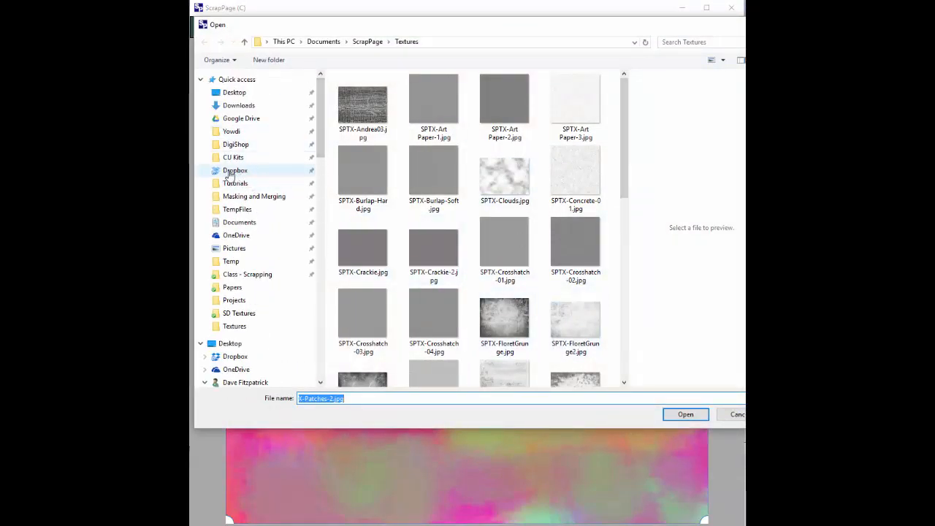
{"action": "left_click", "coordinate": [366, 276]}
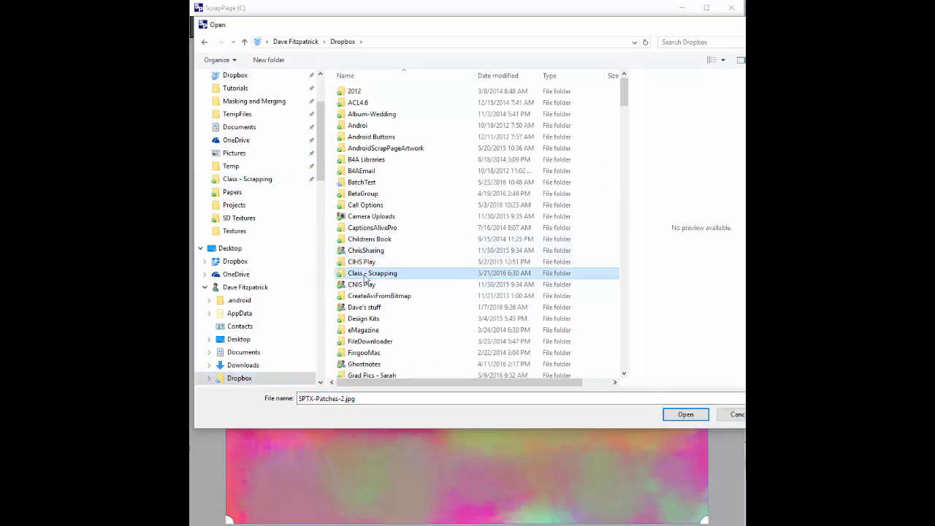
{"action": "double_click", "coordinate": [358, 276]}
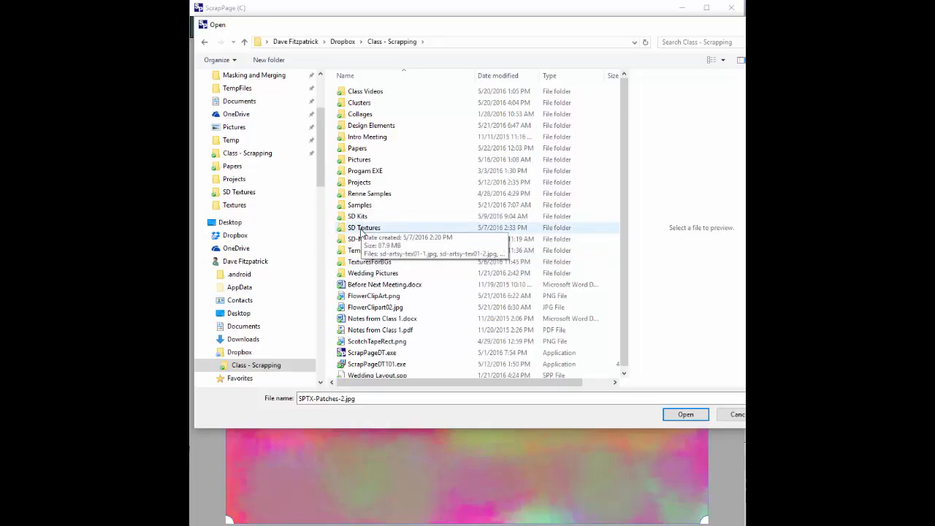
{"action": "double_click", "coordinate": [361, 229]}
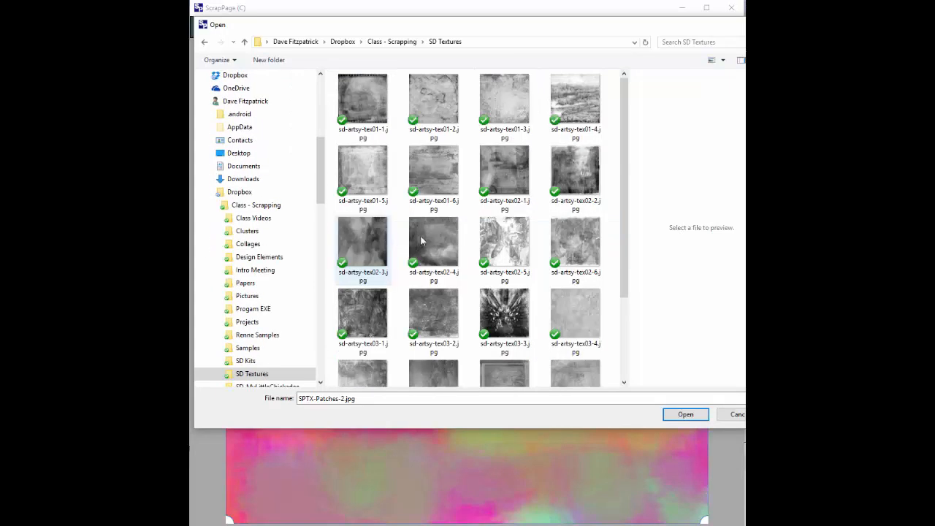
{"action": "left_click", "coordinate": [505, 179]}
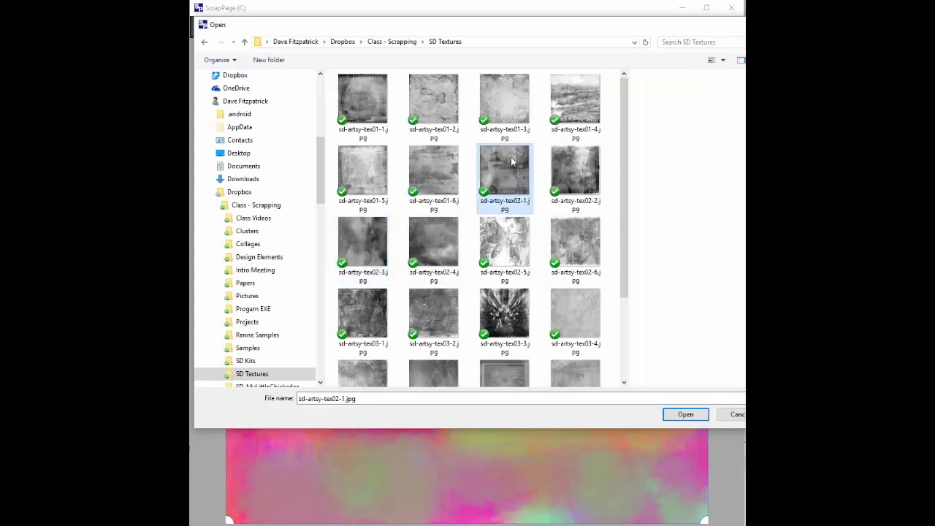
{"action": "left_click", "coordinate": [685, 414]}
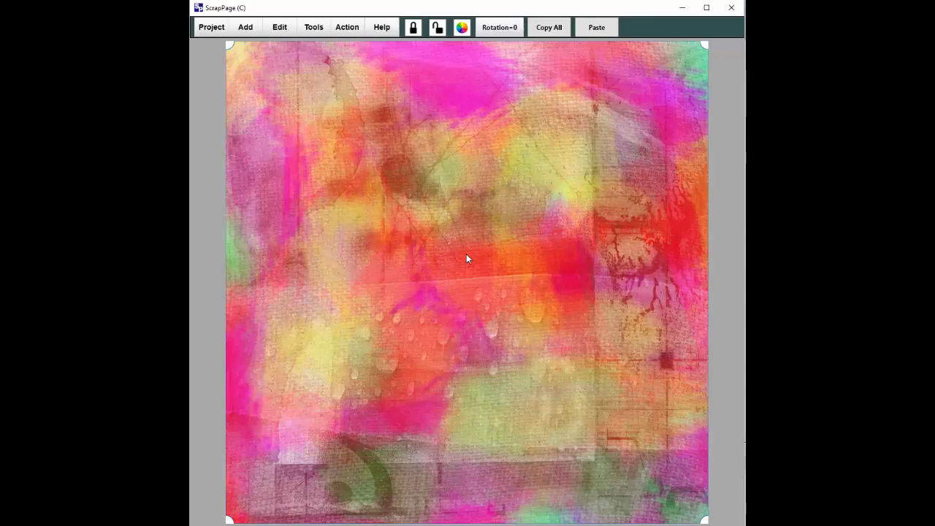
Try the Light blend mode for the texture on the background paper, and restore the original image
{"action": "left_click", "coordinate": [279, 27]}
{"action": "left_click", "coordinate": [284, 167]}
{"action": "left_click", "coordinate": [388, 227]}
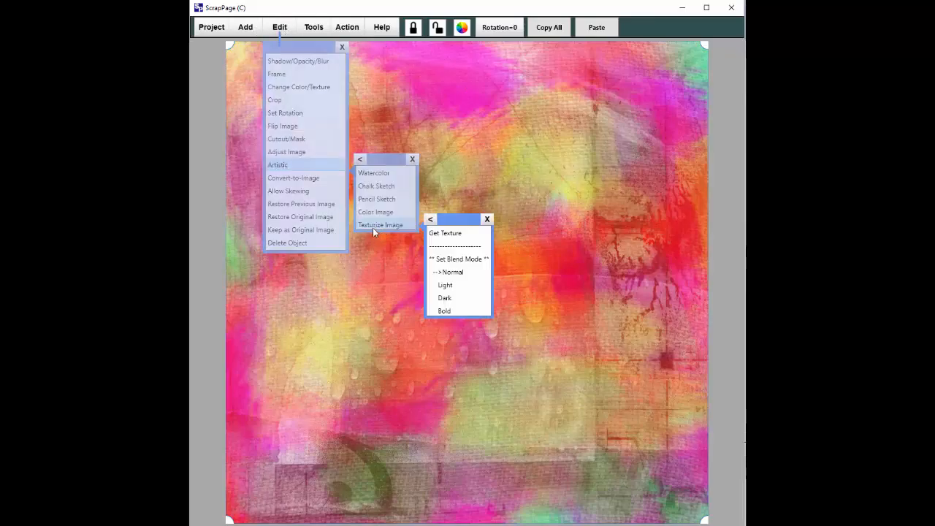
{"action": "left_click", "coordinate": [447, 286]}
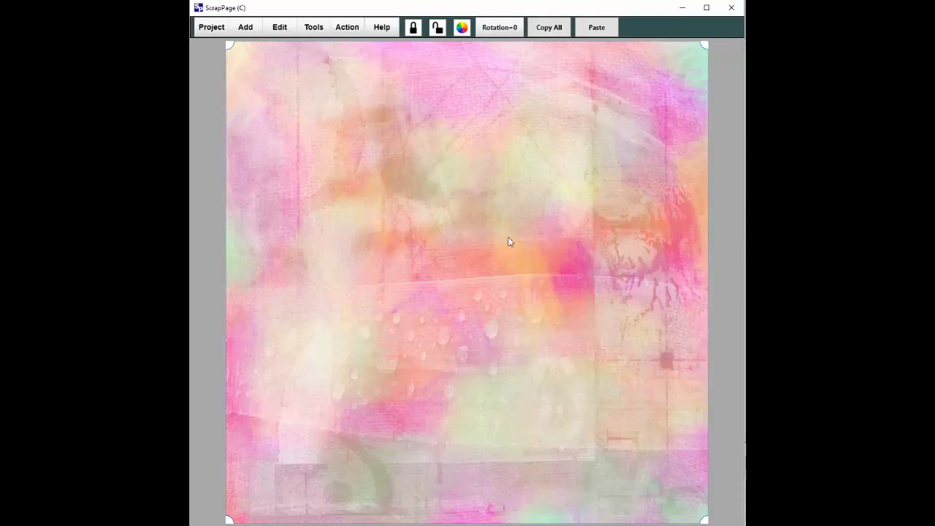
{"action": "left_click", "coordinate": [281, 30]}
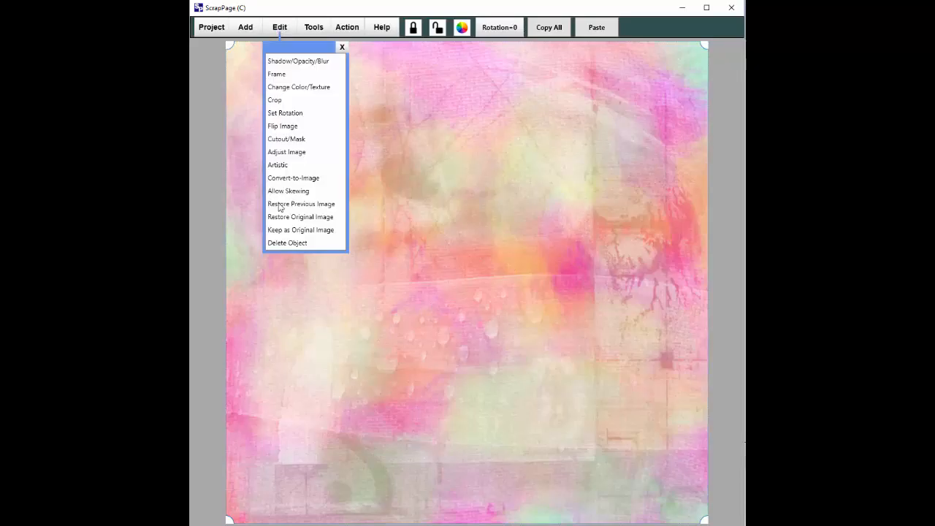
{"action": "left_click", "coordinate": [296, 217]}
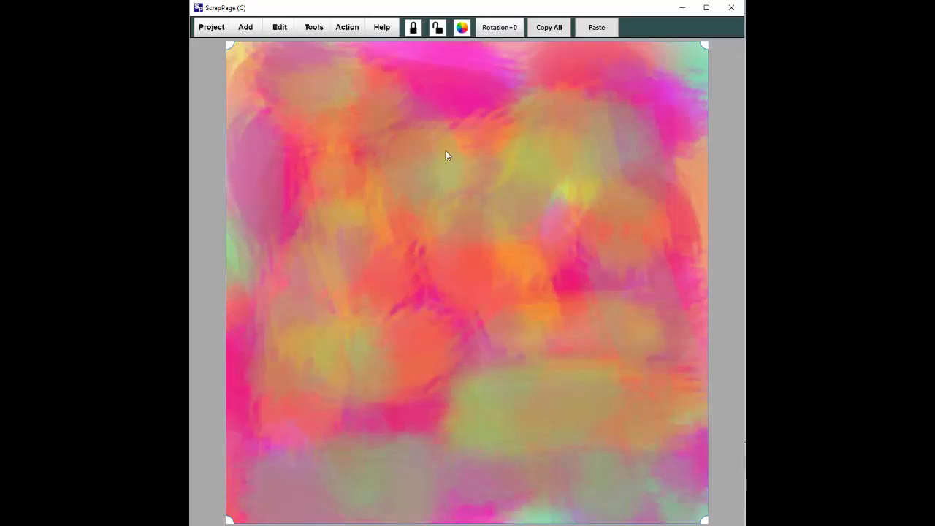
Start a new picture project from ColorPage.jpg in the Papers folder, discarding the unsaved changes to the current project
{"action": "left_click", "coordinate": [211, 27]}
{"action": "left_click", "coordinate": [225, 87]}
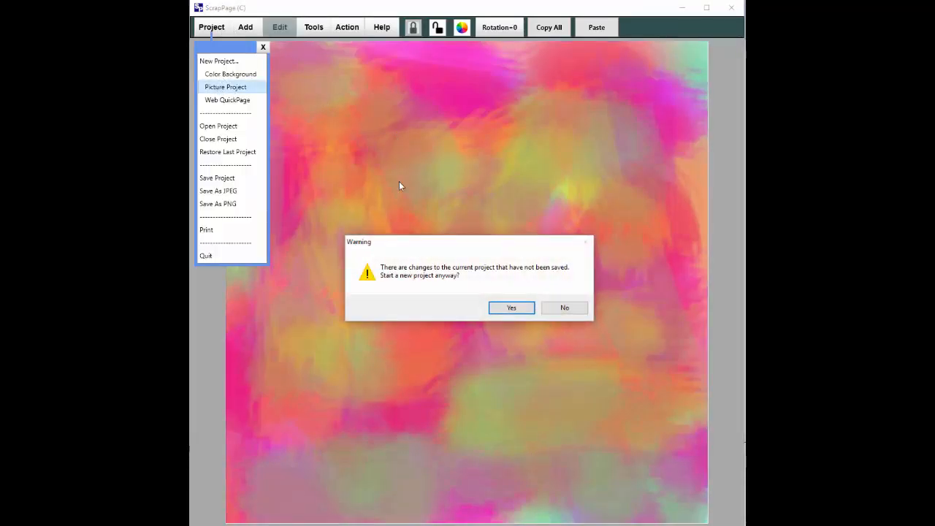
{"action": "left_click", "coordinate": [502, 307]}
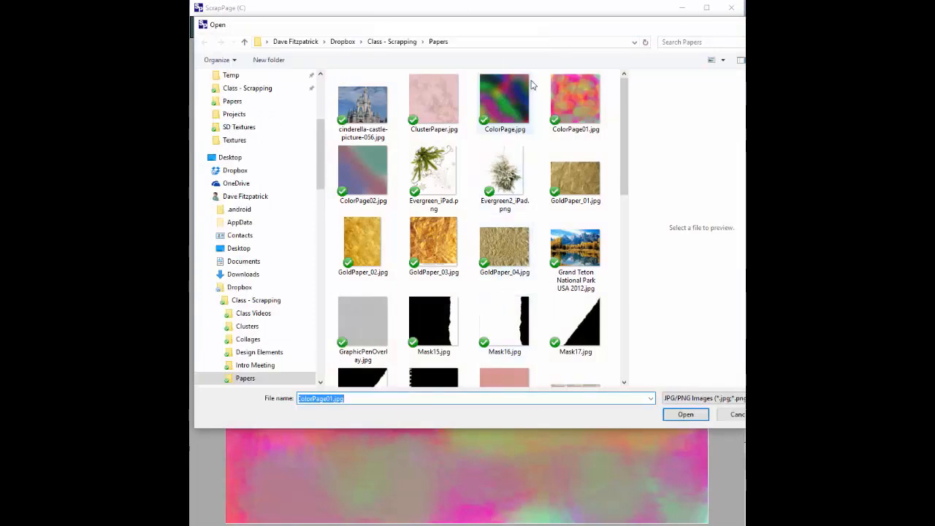
{"action": "left_click", "coordinate": [503, 99]}
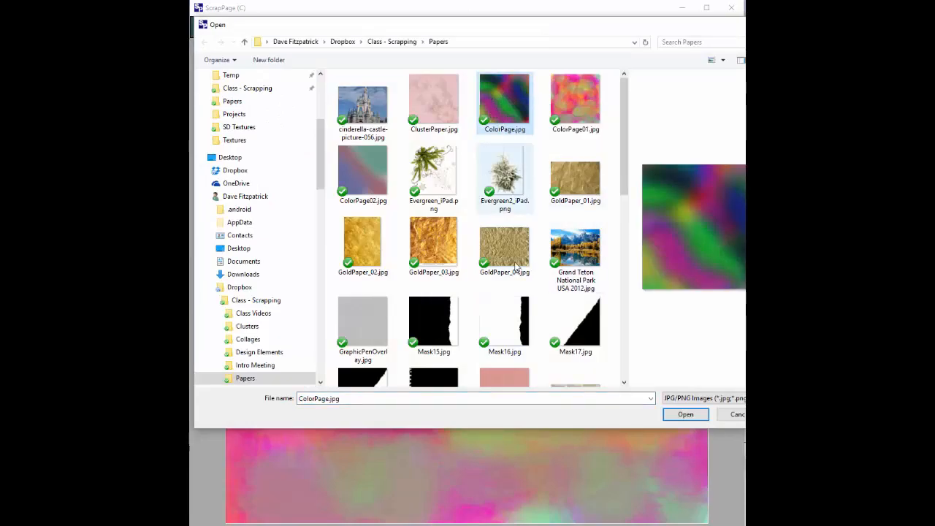
{"action": "left_click", "coordinate": [684, 415]}
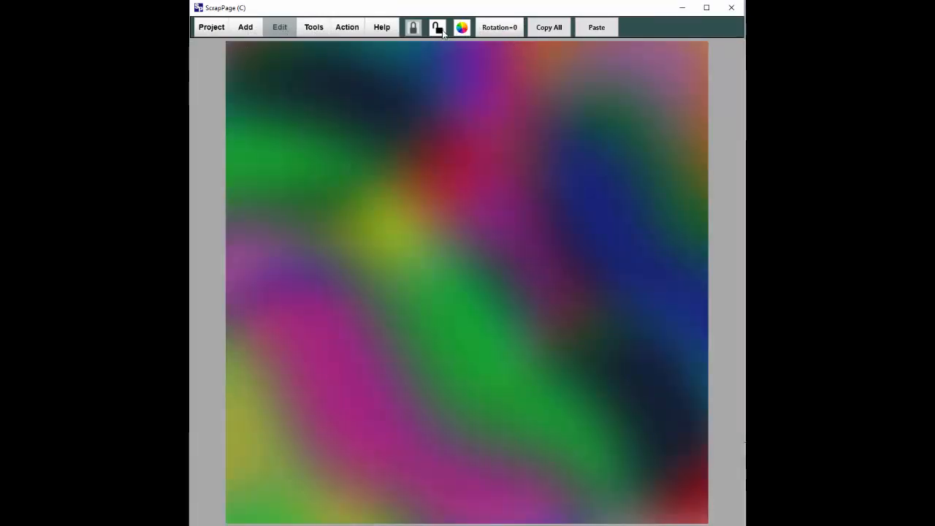
Texturize the ColorPage.jpg background with sd-artsy-tex02-1.jpg from the SD Textures folder inside Class - Scrapping in Dropbox
{"action": "left_click", "coordinate": [434, 155]}
{"action": "left_click", "coordinate": [280, 27]}
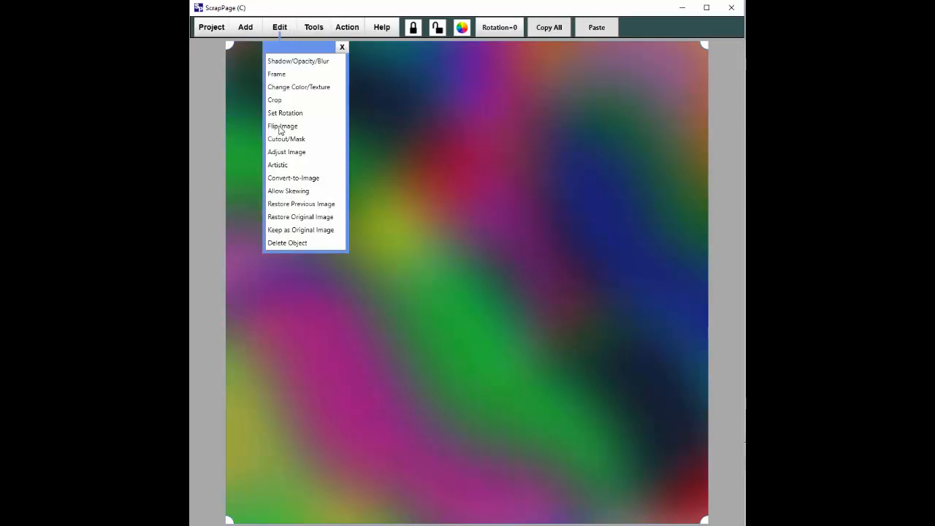
{"action": "left_click", "coordinate": [282, 166]}
{"action": "left_click", "coordinate": [380, 226]}
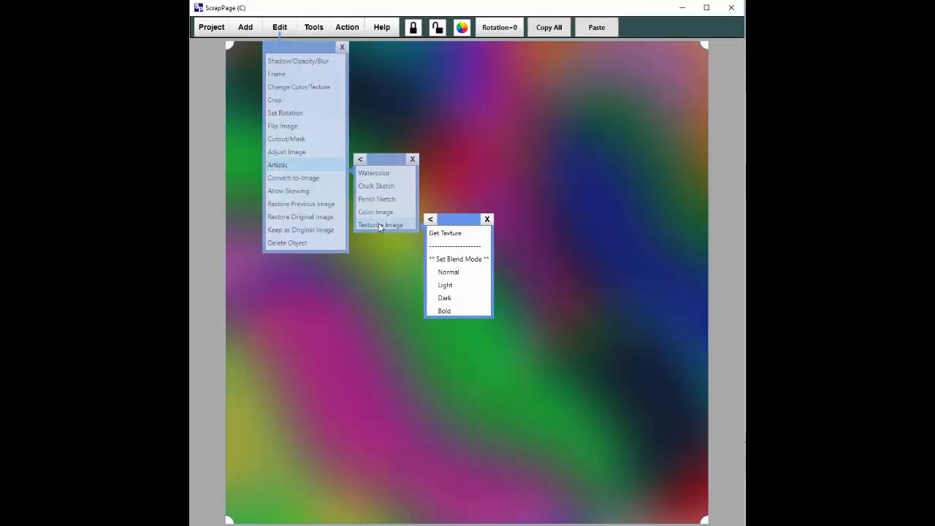
{"action": "left_click", "coordinate": [454, 234]}
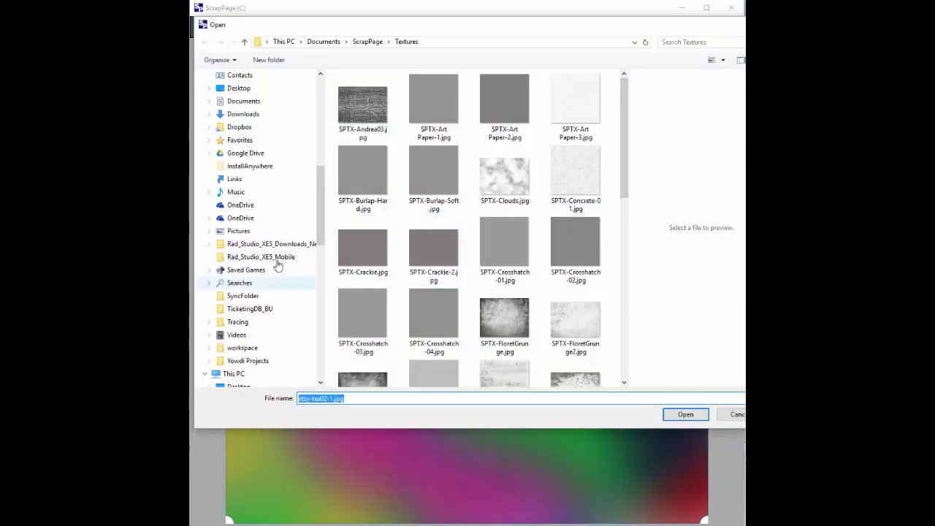
{"action": "scroll", "coordinate": [234, 204], "scroll_direction": "up", "scroll_amount": 8}
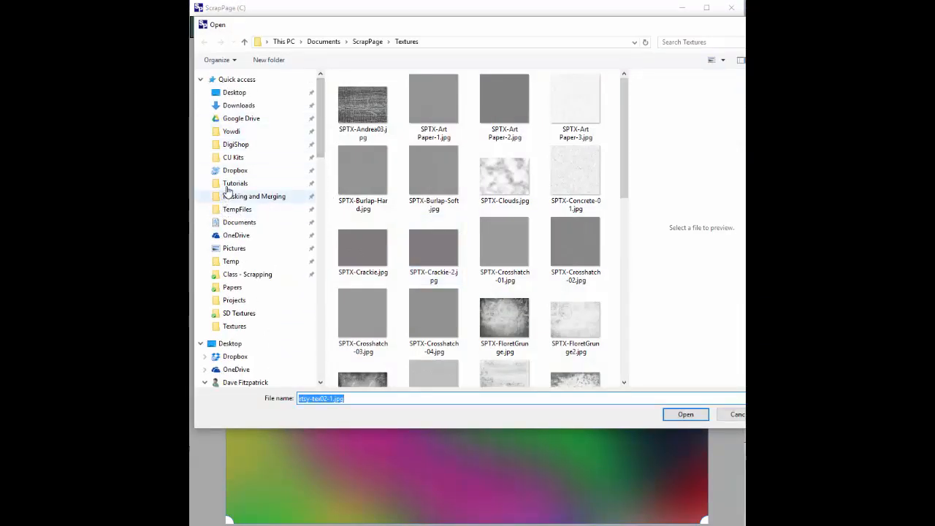
{"action": "left_click", "coordinate": [236, 171]}
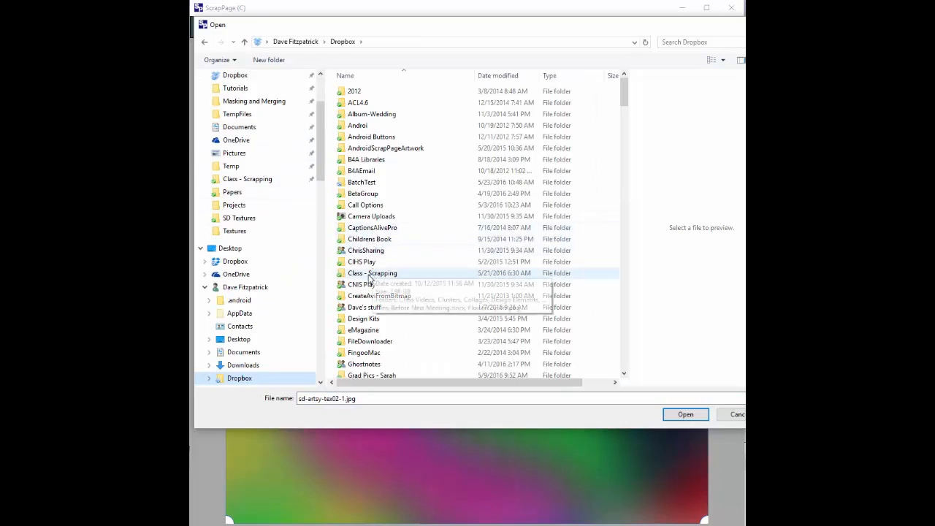
{"action": "double_click", "coordinate": [370, 275]}
{"action": "left_click", "coordinate": [363, 230]}
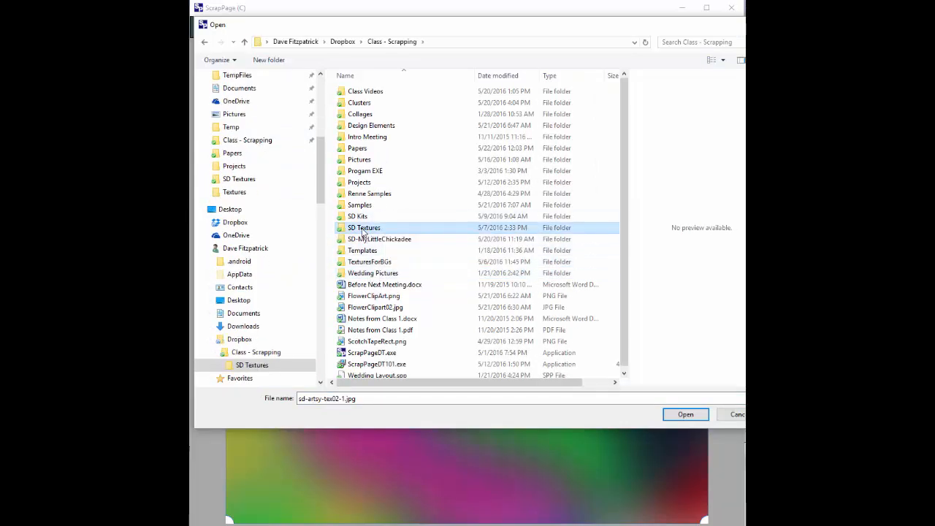
{"action": "double_click", "coordinate": [363, 232]}
{"action": "left_click", "coordinate": [504, 172]}
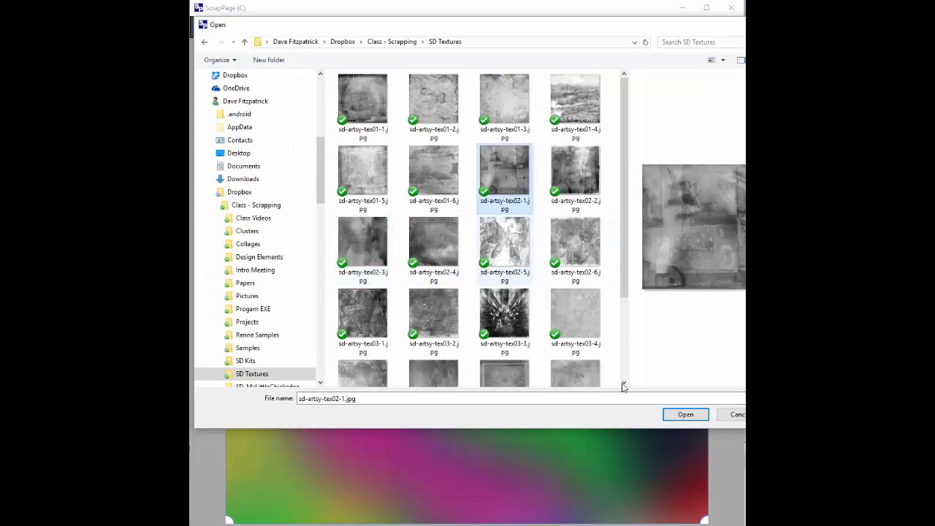
{"action": "left_click", "coordinate": [683, 414]}
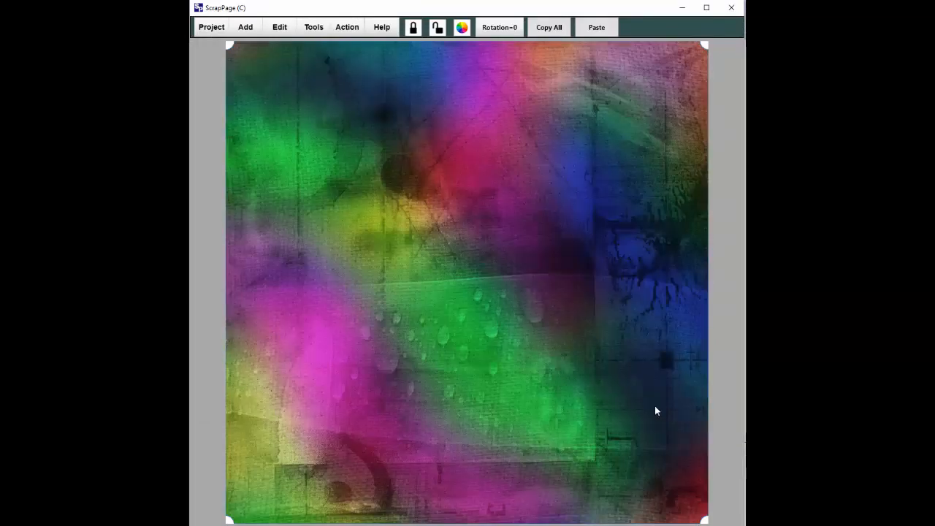
Set the texture's blend mode to Light on the ColorPage.jpg background
{"action": "left_click", "coordinate": [280, 28]}
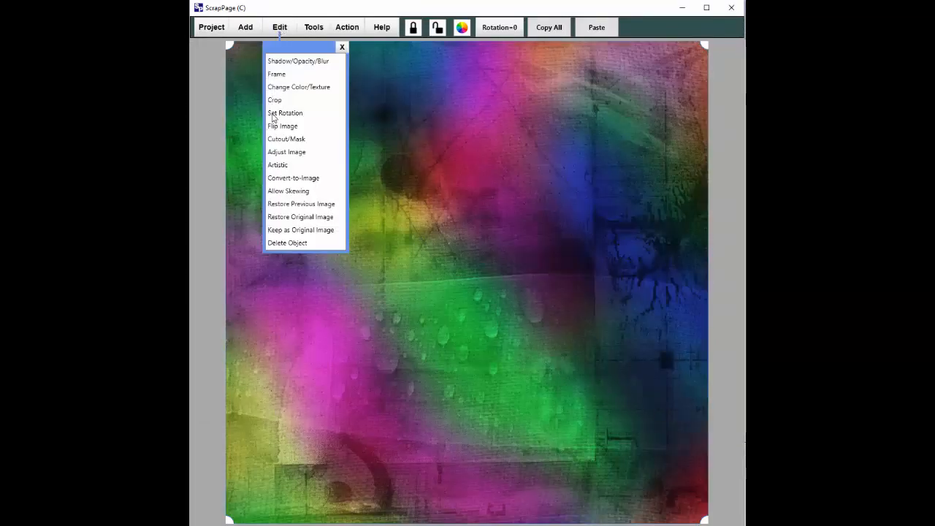
{"action": "left_click", "coordinate": [277, 165]}
{"action": "left_click", "coordinate": [377, 226]}
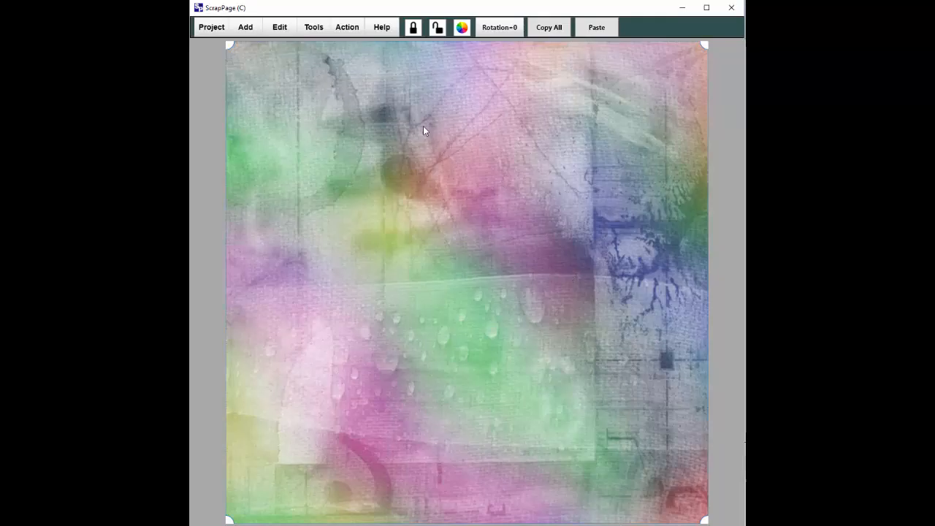
Start a new picture project from Flower01.png in the Design Elements folder of Class - Scrapping, discarding the unsaved changes
{"action": "left_click", "coordinate": [212, 27]}
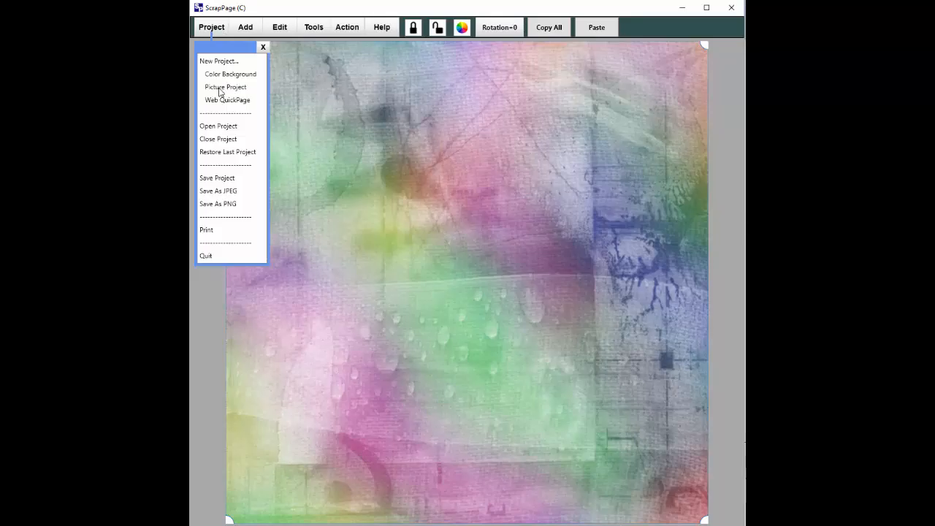
{"action": "left_click", "coordinate": [220, 88]}
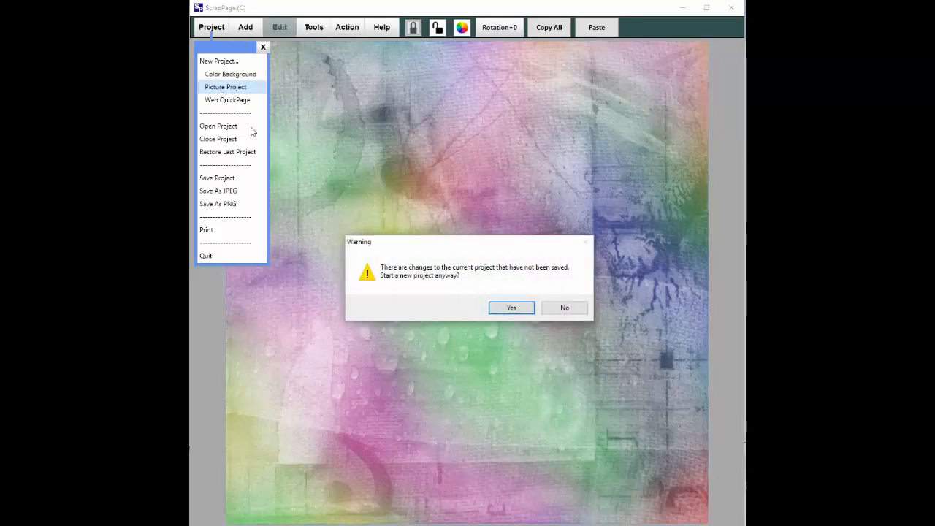
{"action": "left_click", "coordinate": [510, 308]}
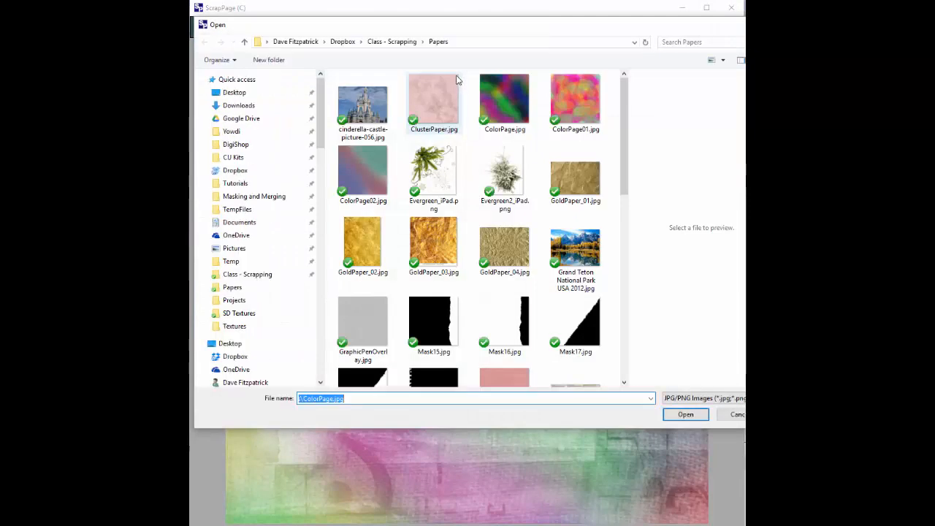
{"action": "left_click", "coordinate": [392, 42]}
{"action": "double_click", "coordinate": [365, 127]}
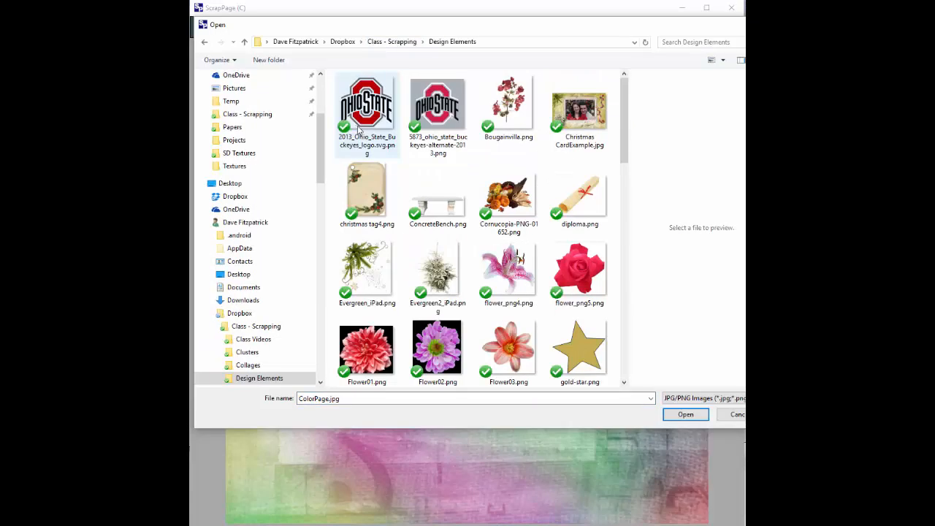
{"action": "left_click", "coordinate": [369, 354]}
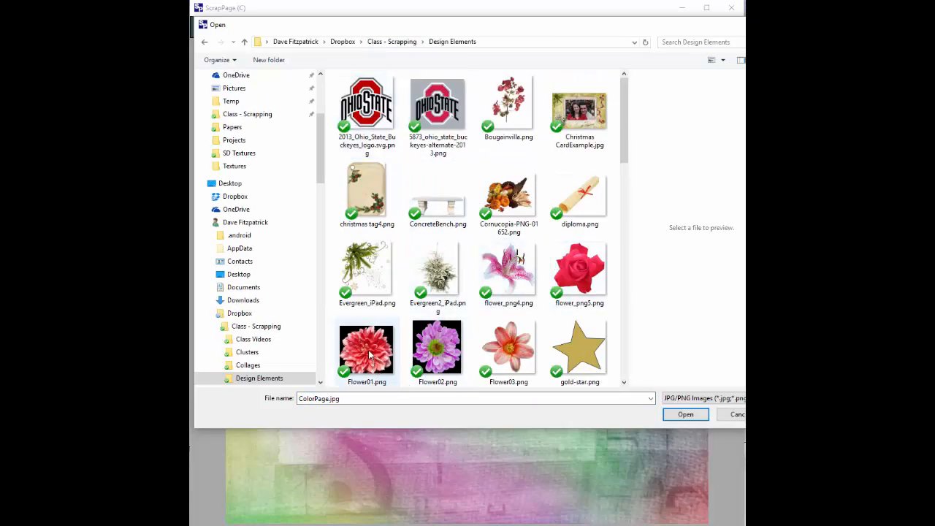
{"action": "left_click", "coordinate": [686, 414]}
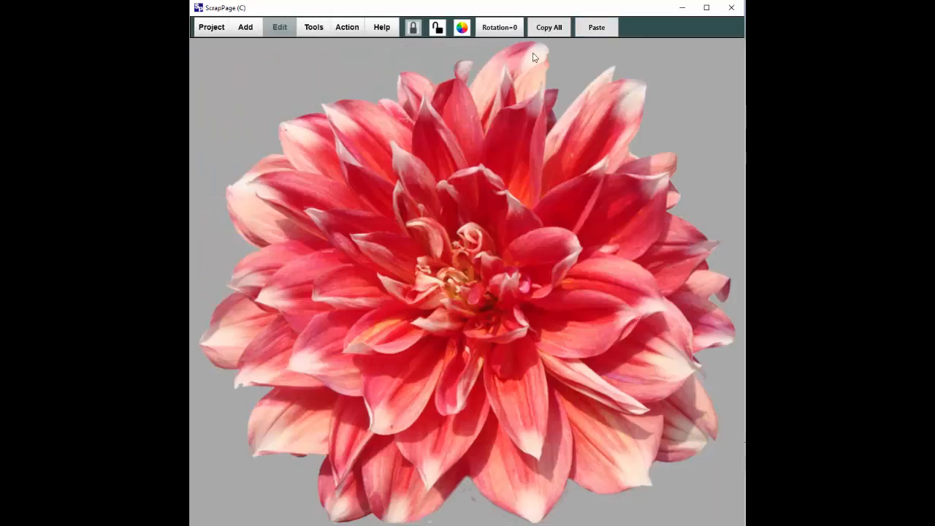
Texturize the red Flower01.png image with SPTX-Woven03.jpg from the ScrapPage Textures folder
{"action": "left_click", "coordinate": [255, 28]}
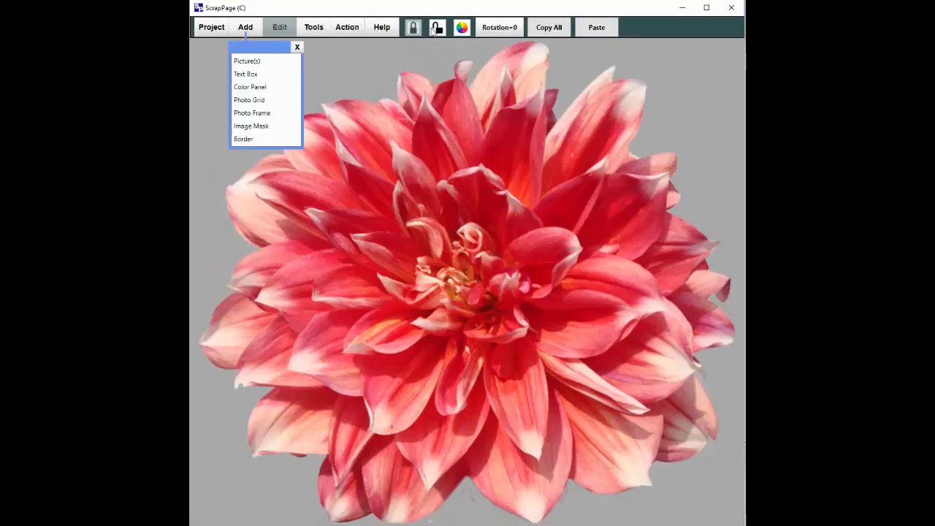
{"action": "left_click", "coordinate": [388, 75]}
{"action": "left_click", "coordinate": [300, 35]}
{"action": "left_click", "coordinate": [280, 28]}
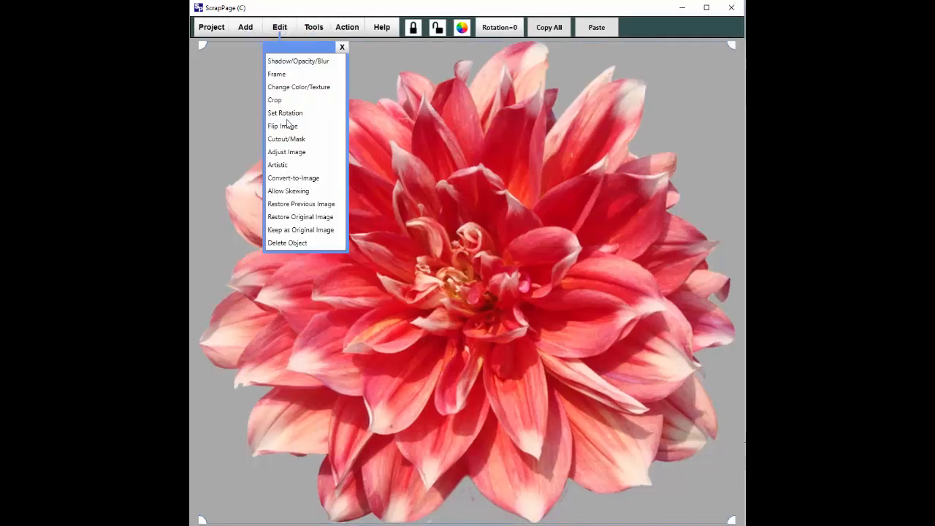
{"action": "left_click", "coordinate": [279, 165]}
{"action": "left_click", "coordinate": [372, 227]}
{"action": "left_click", "coordinate": [447, 233]}
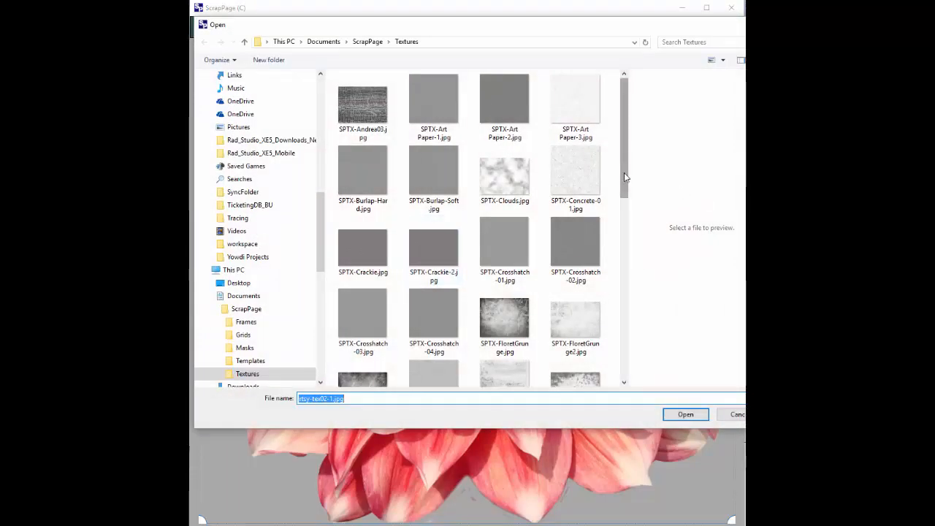
{"action": "left_click_drag", "start_coordinate": [624, 173], "coordinate": [616, 380]}
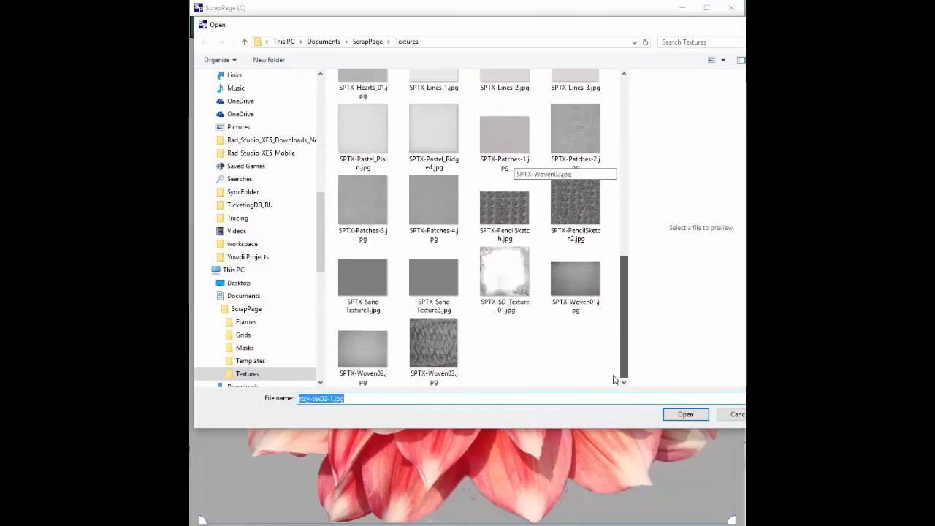
{"action": "left_click", "coordinate": [429, 336]}
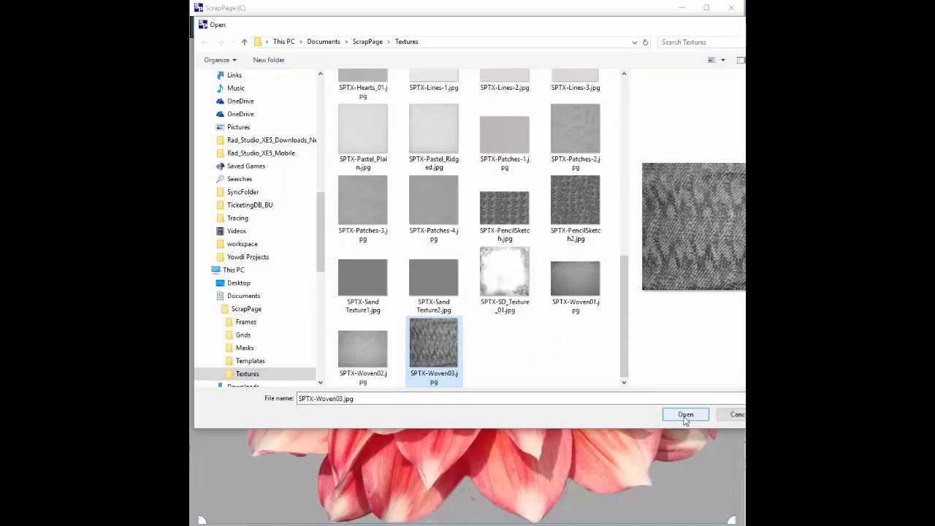
{"action": "left_click", "coordinate": [686, 416]}
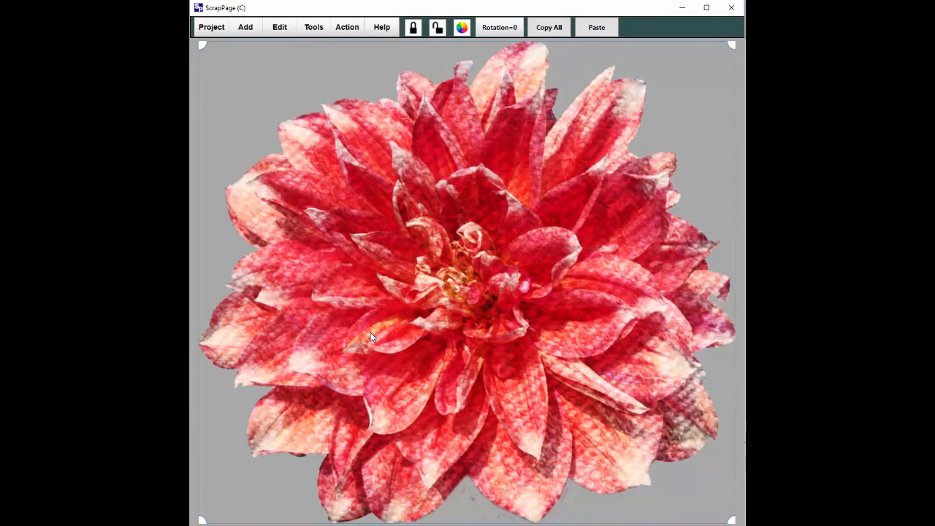
Save the textured red flower as the PNG file Flower01-Fabric.png in Dropbox's Class - Scrapping > Design Elements folder
{"action": "left_click", "coordinate": [214, 31]}
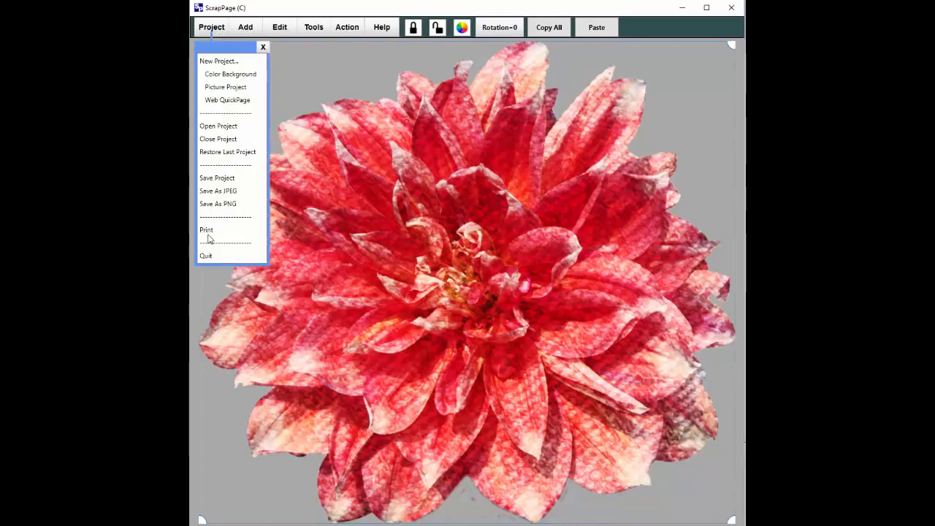
{"action": "left_click", "coordinate": [214, 204]}
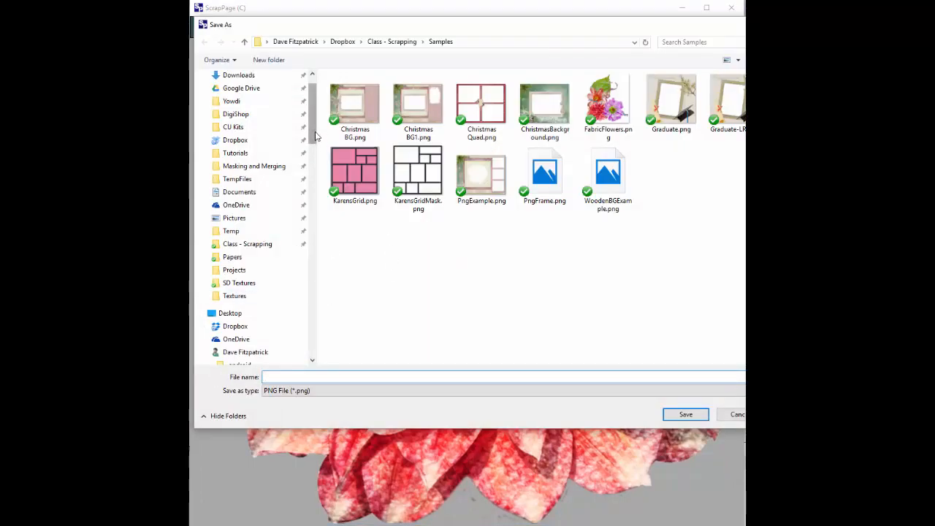
{"action": "left_click", "coordinate": [235, 141]}
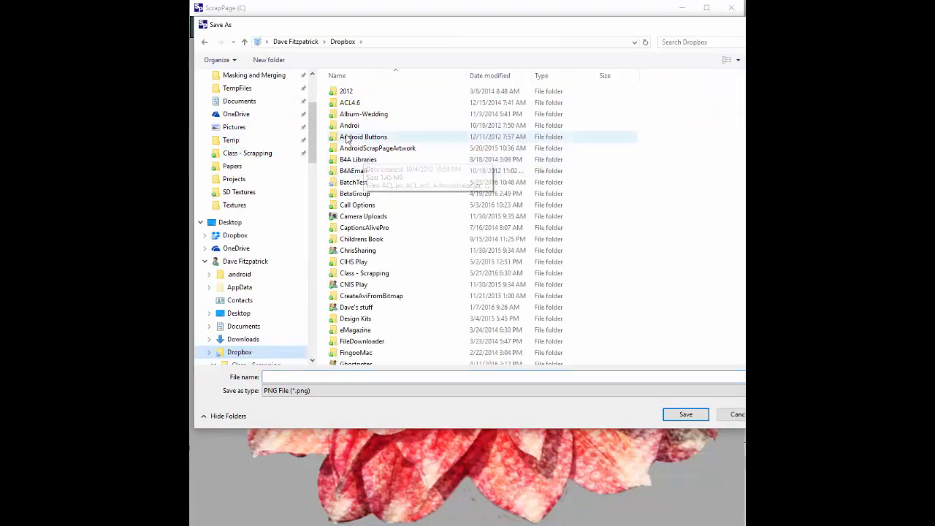
{"action": "left_click", "coordinate": [354, 274]}
{"action": "double_click", "coordinate": [355, 275]}
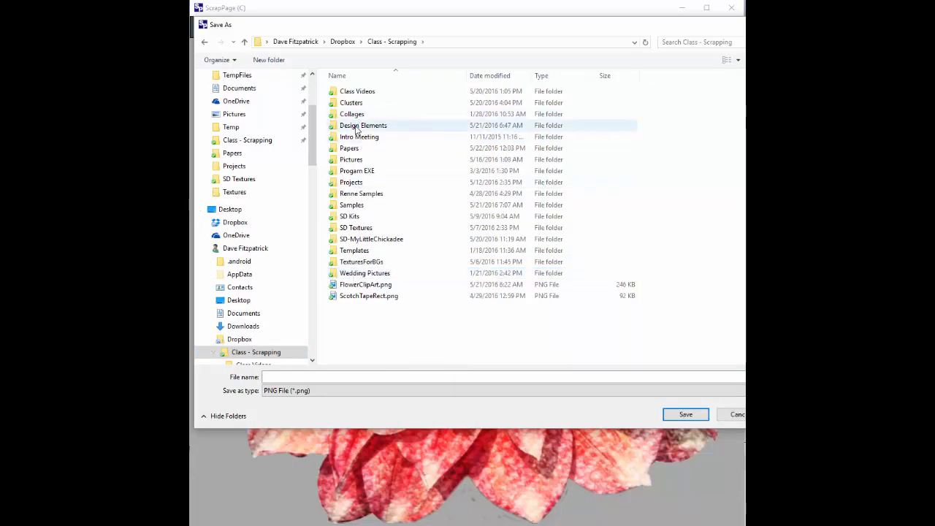
{"action": "double_click", "coordinate": [352, 127]}
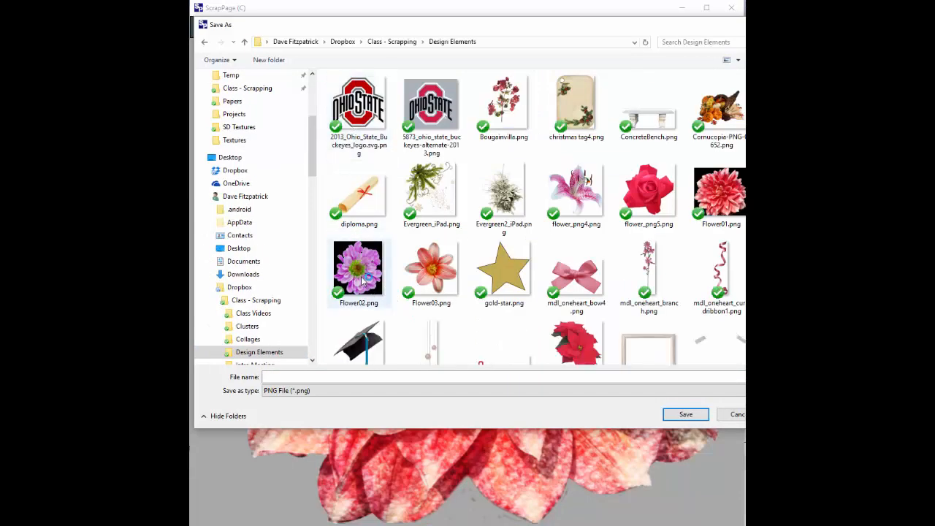
{"action": "left_click", "coordinate": [719, 196]}
{"action": "double_click", "coordinate": [289, 377]}
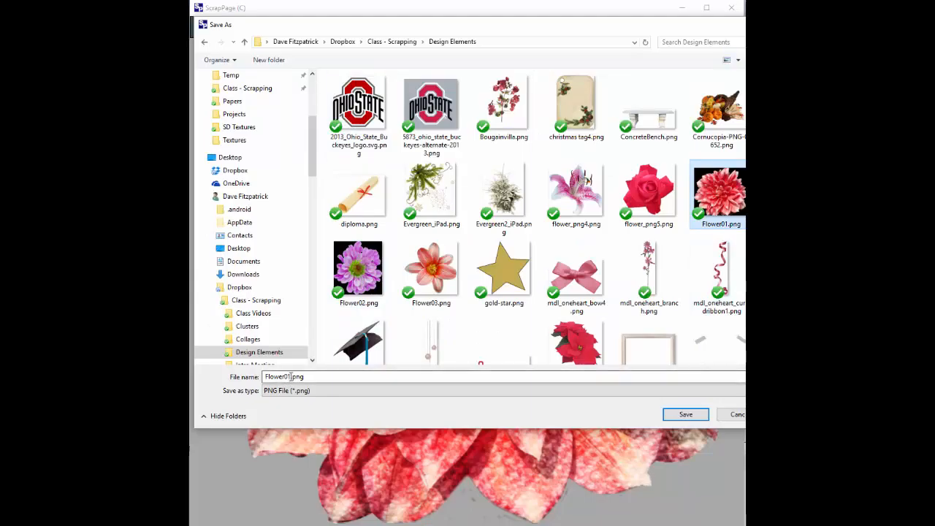
{"action": "left_click", "coordinate": [289, 376]}
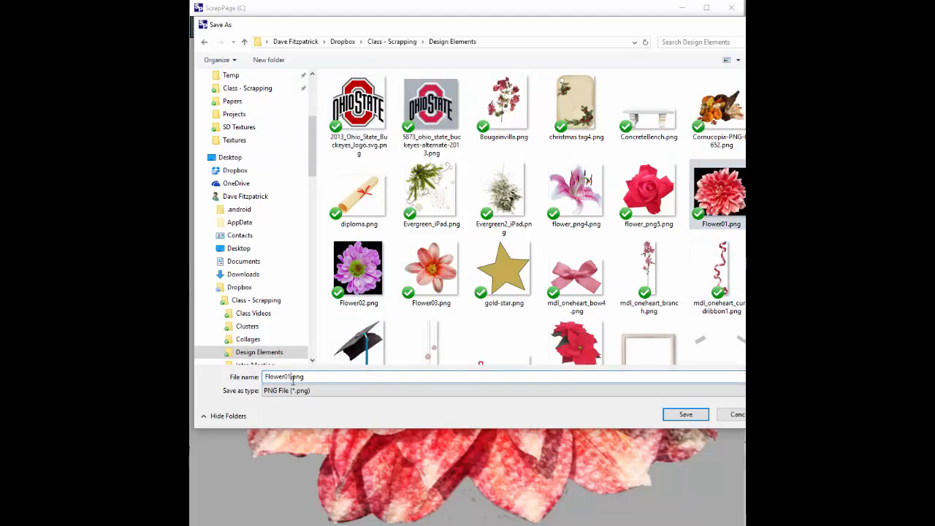
{"action": "type", "text": "-Fa"}
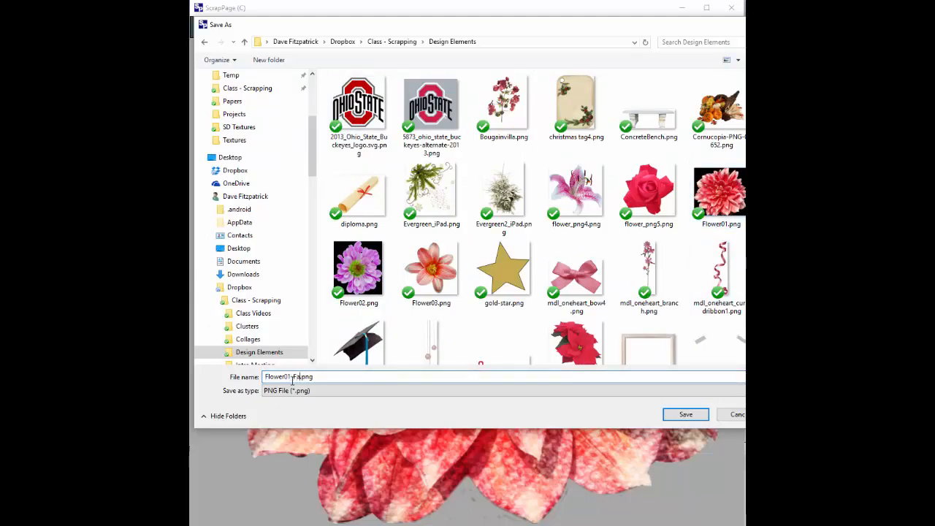
{"action": "type", "text": "bric"}
{"action": "left_click", "coordinate": [685, 414]}
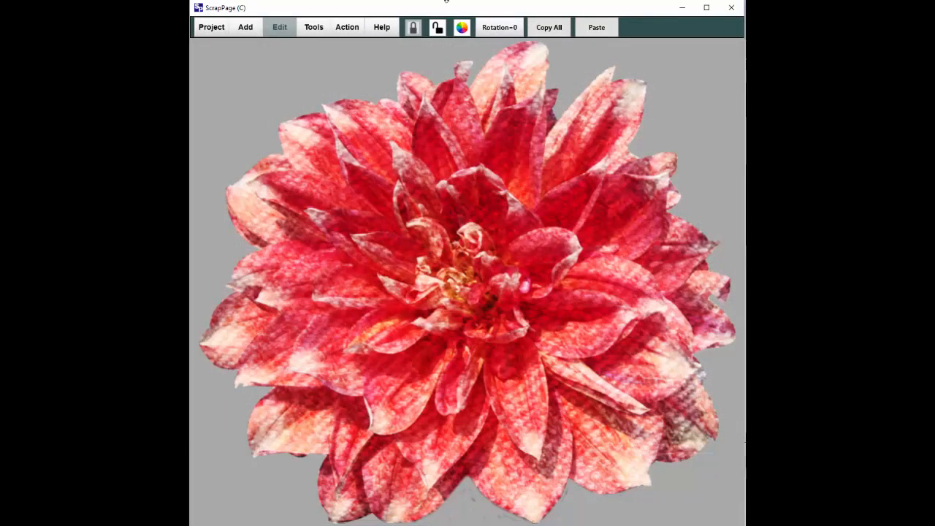
Start another new picture project from Flower02.png in the Design Elements folder, discarding the current project's changes
{"action": "left_click", "coordinate": [212, 29]}
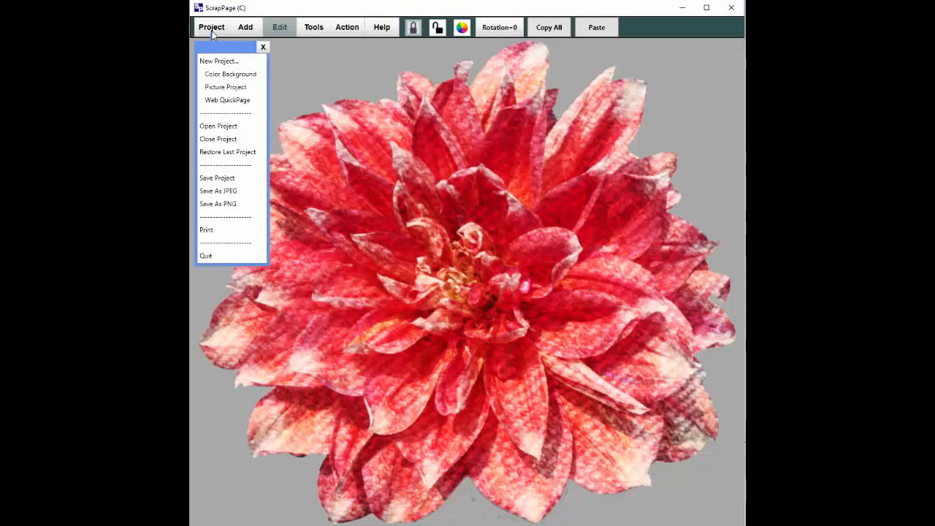
{"action": "left_click", "coordinate": [225, 87]}
{"action": "left_click", "coordinate": [507, 309]}
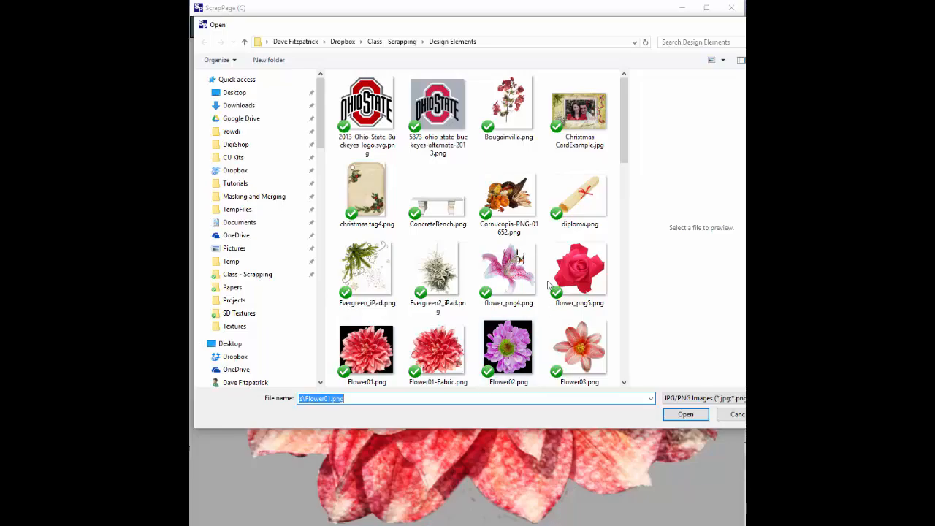
{"action": "left_click", "coordinate": [522, 350]}
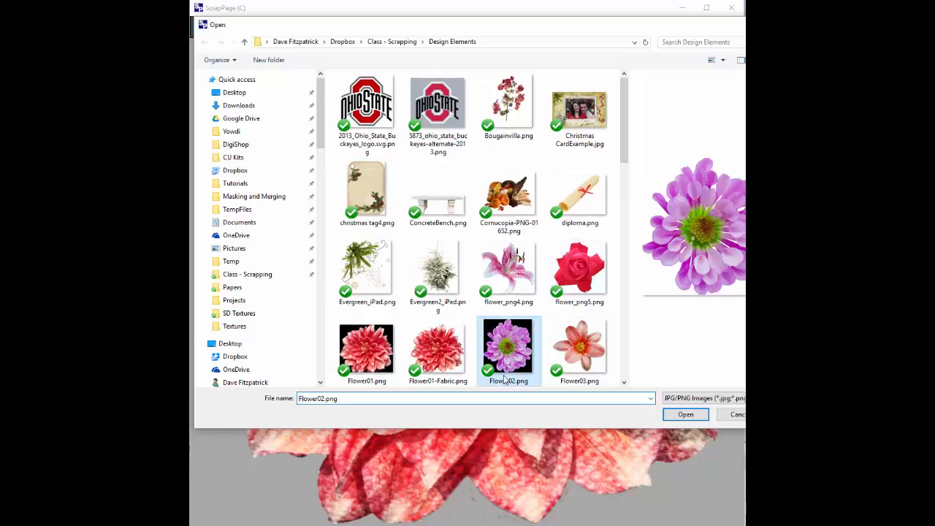
{"action": "left_click", "coordinate": [684, 415]}
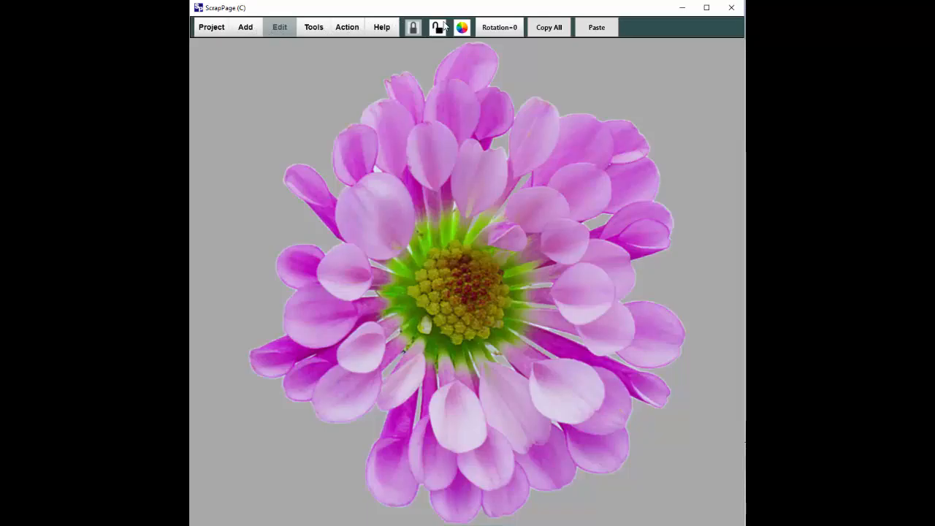
Texturize the purple Flower02.png image with SPTX-Woven02.jpg from the ScrapPage Textures folder
{"action": "left_click", "coordinate": [265, 45]}
{"action": "left_click", "coordinate": [291, 32]}
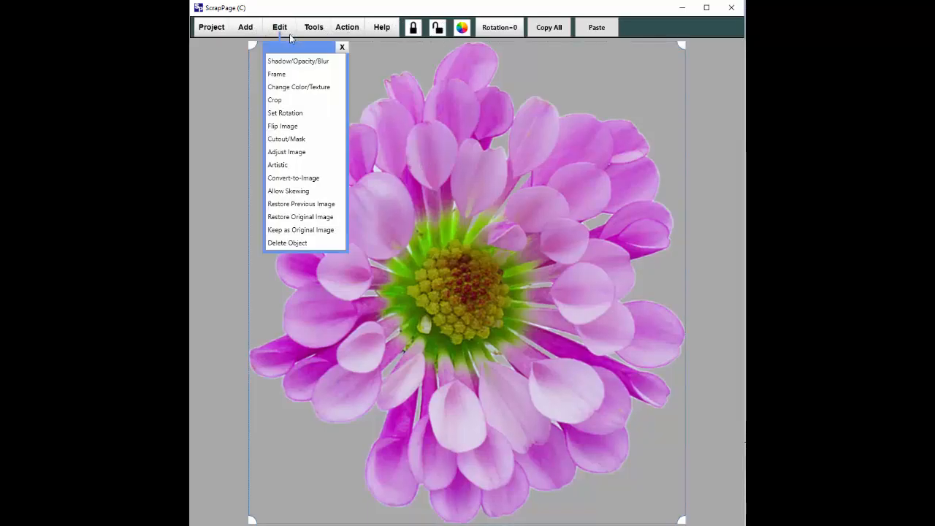
{"action": "left_click", "coordinate": [279, 166]}
{"action": "left_click", "coordinate": [374, 225]}
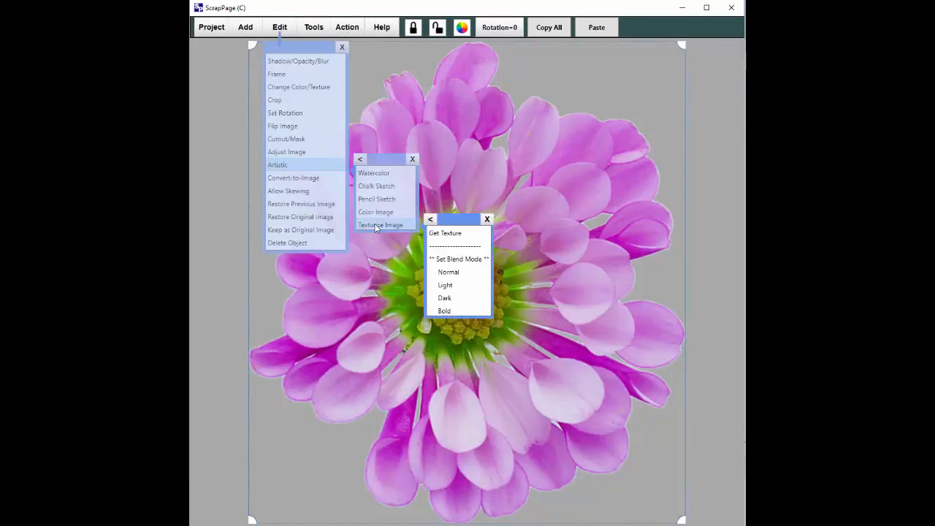
{"action": "left_click", "coordinate": [452, 234]}
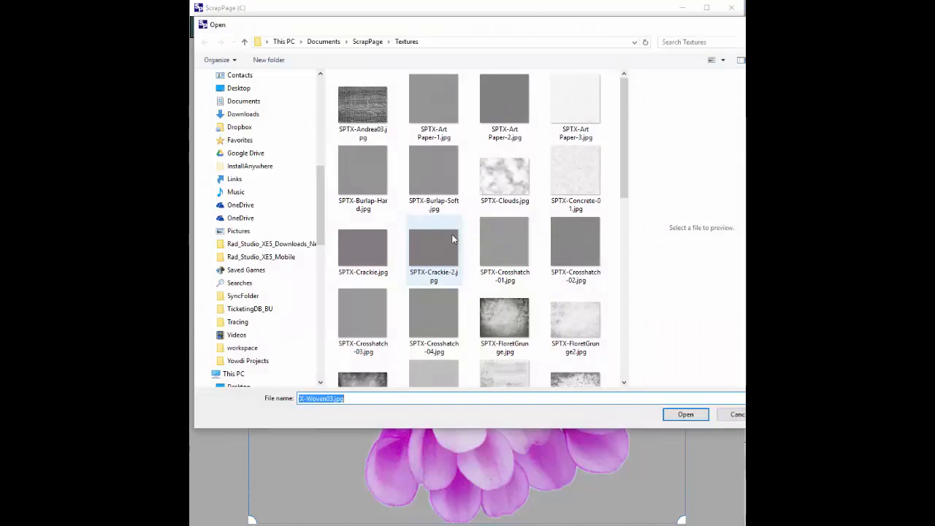
{"action": "left_click_drag", "start_coordinate": [624, 174], "coordinate": [633, 368]}
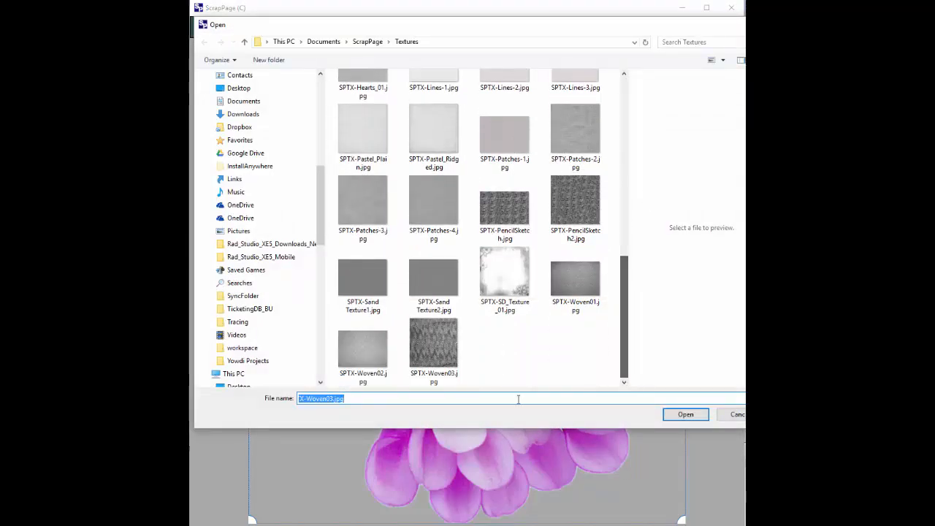
{"action": "left_click", "coordinate": [341, 349]}
{"action": "left_click", "coordinate": [668, 416]}
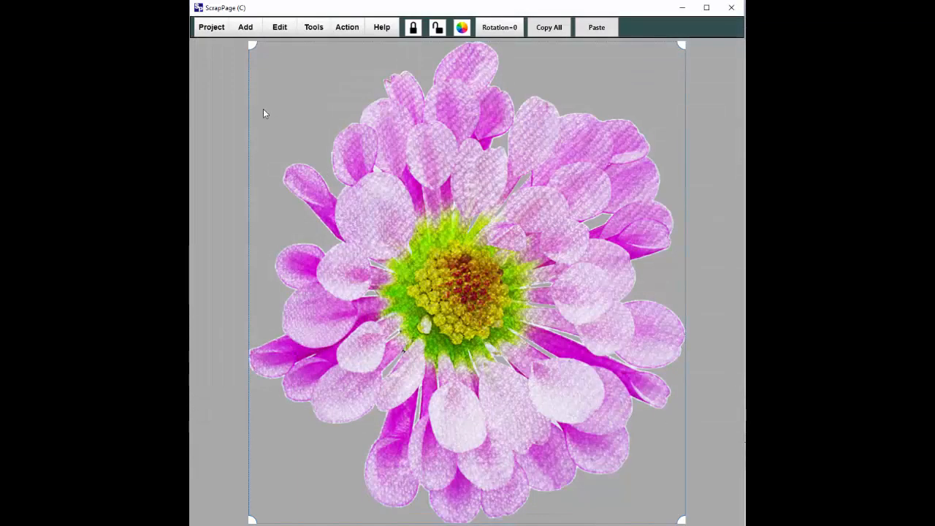
Save the textured purple flower as the PNG file Flower02-Fabric.png in the Design Elements folder
{"action": "left_click", "coordinate": [213, 30]}
{"action": "left_click", "coordinate": [217, 205]}
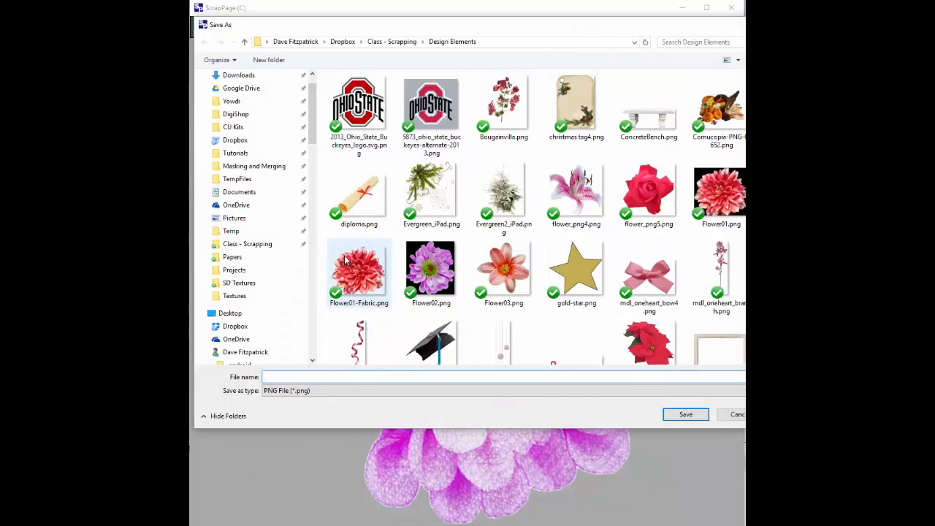
{"action": "left_click", "coordinate": [429, 267]}
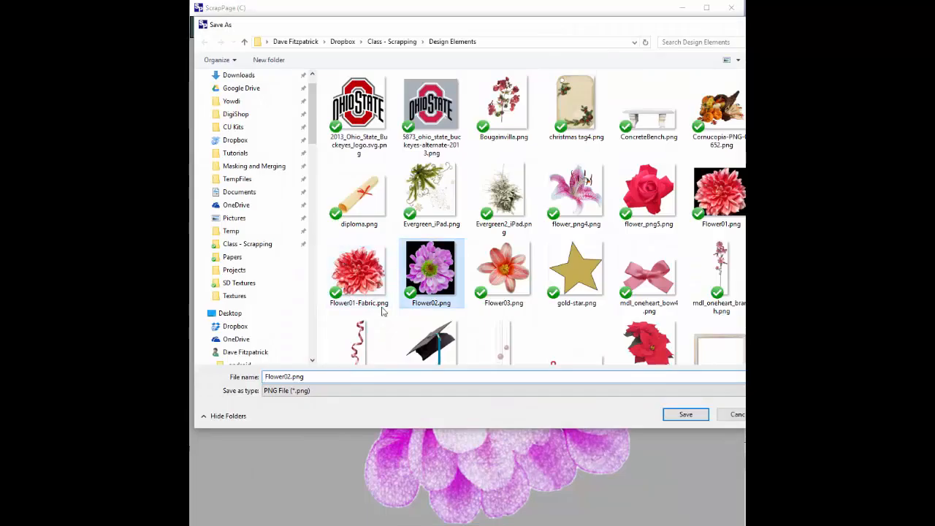
{"action": "double_click", "coordinate": [290, 377]}
{"action": "left_click", "coordinate": [291, 377]}
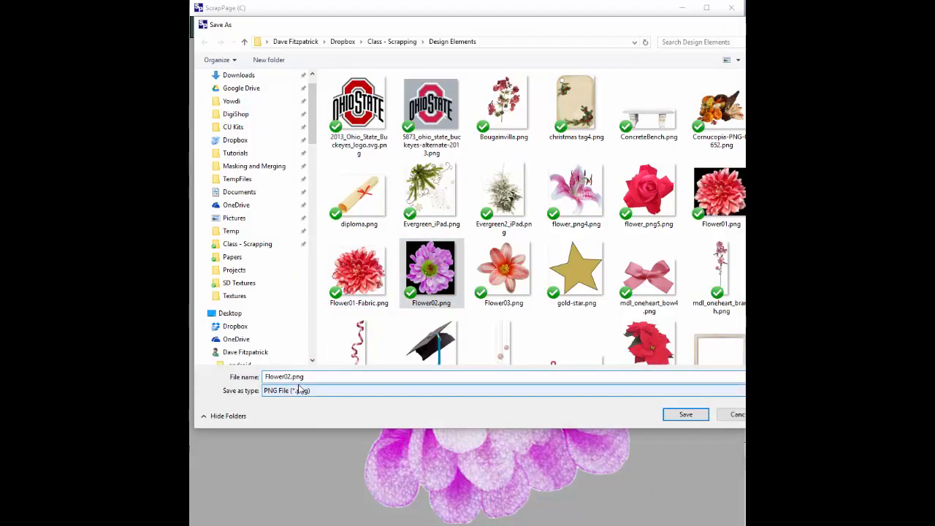
{"action": "type", "text": "-Fa"}
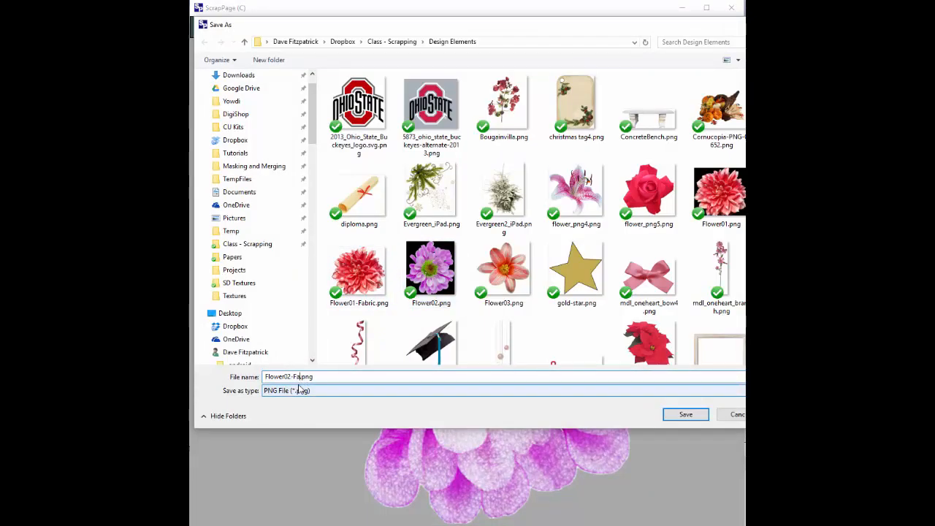
{"action": "type", "text": "bric"}
{"action": "left_click", "coordinate": [683, 414]}
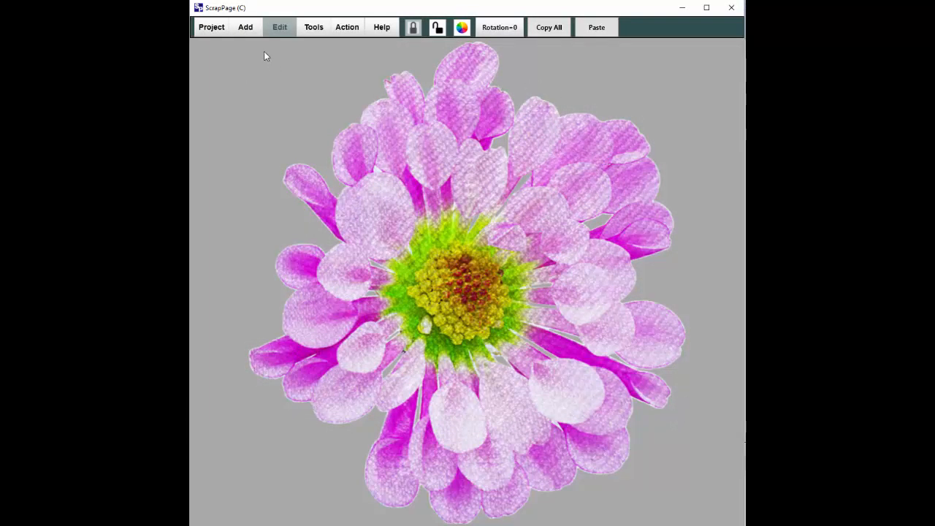
Start a new picture project from Flower03.png in the Design Elements folder, discarding the current project's changes
{"action": "left_click", "coordinate": [212, 27]}
{"action": "left_click", "coordinate": [216, 89]}
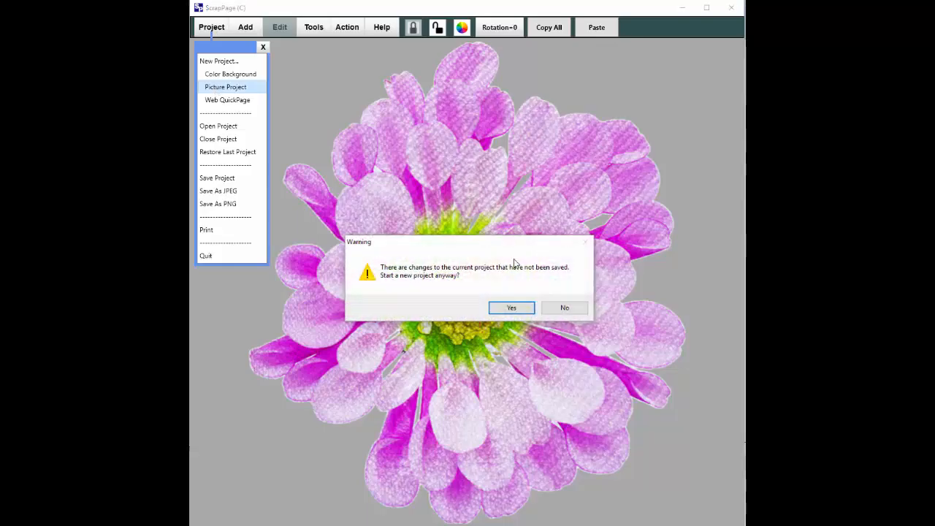
{"action": "left_click", "coordinate": [514, 309]}
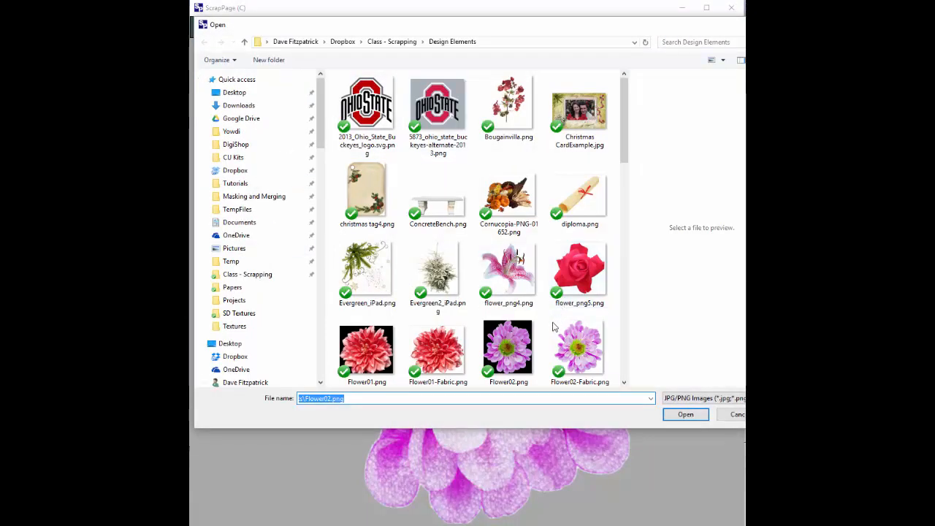
{"action": "scroll", "coordinate": [627, 385], "scroll_direction": "down", "scroll_amount": 2}
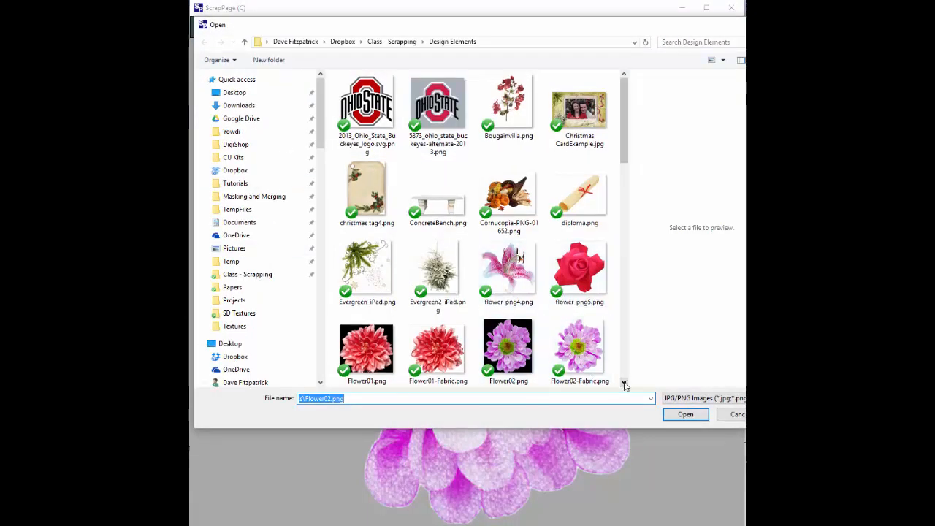
{"action": "left_click", "coordinate": [367, 259]}
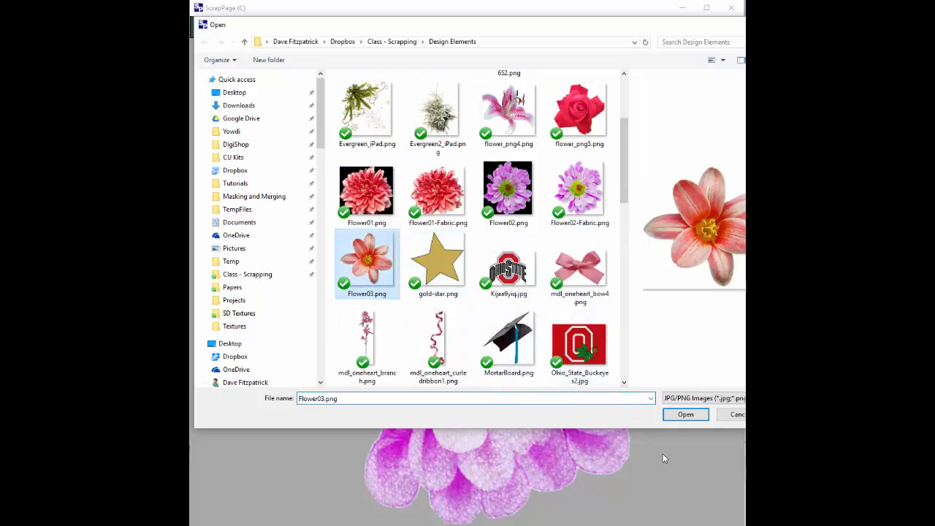
{"action": "left_click", "coordinate": [687, 415]}
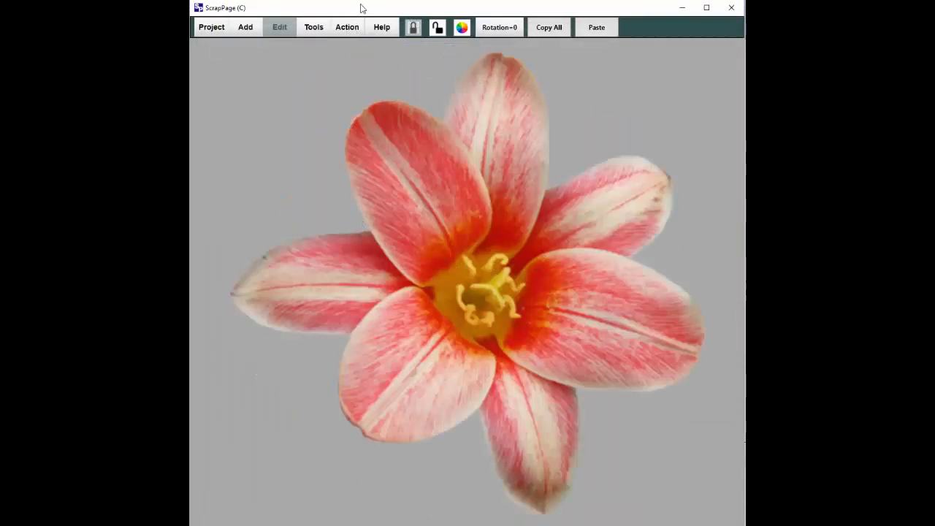
Texturize the Flower03.png image with SPTX-Woven01.jpg from the ScrapPage Textures folder
{"action": "left_click", "coordinate": [347, 130]}
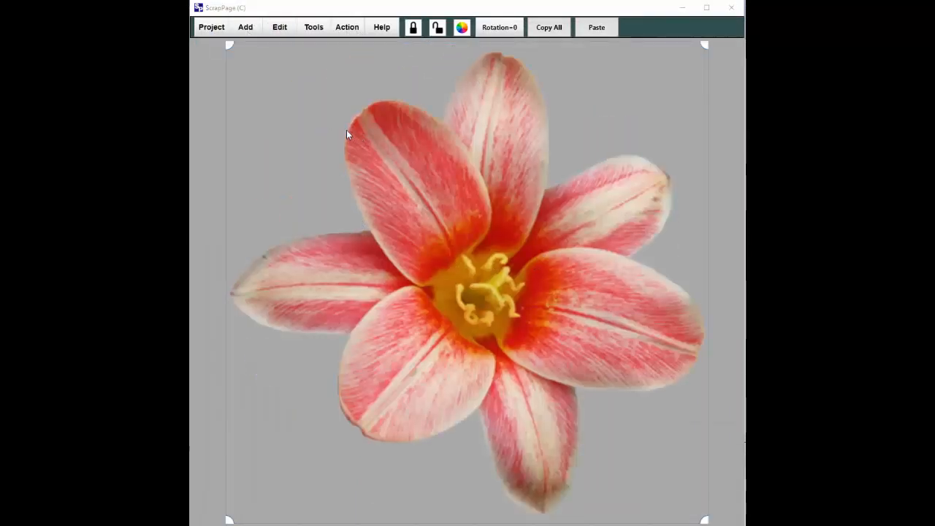
{"action": "left_click", "coordinate": [275, 30]}
{"action": "left_click", "coordinate": [273, 167]}
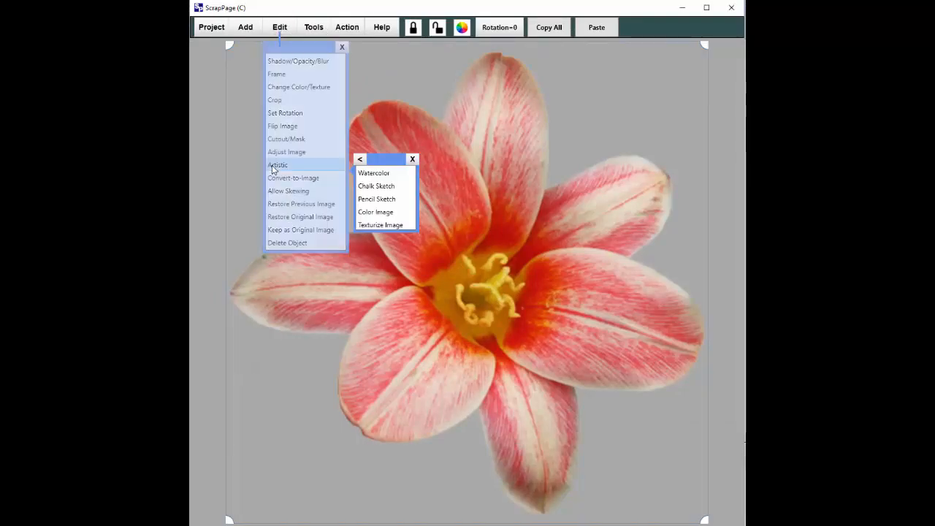
{"action": "left_click", "coordinate": [374, 226]}
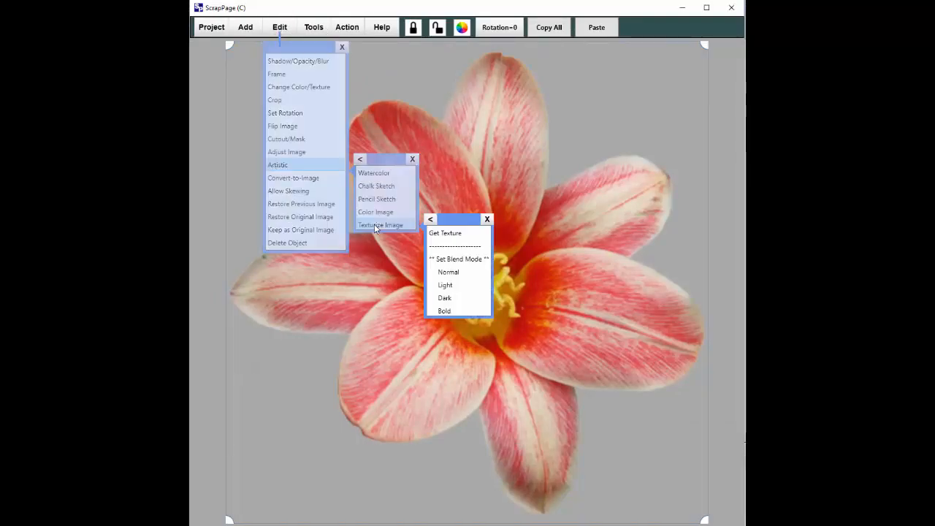
{"action": "left_click", "coordinate": [444, 232]}
{"action": "left_click_drag", "start_coordinate": [623, 181], "coordinate": [623, 366]}
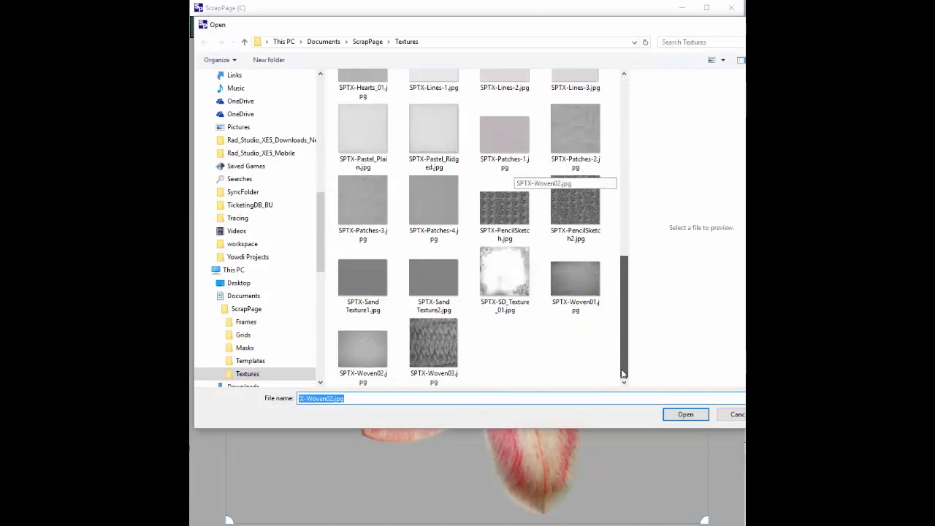
{"action": "left_click", "coordinate": [575, 282]}
{"action": "left_click", "coordinate": [686, 415]}
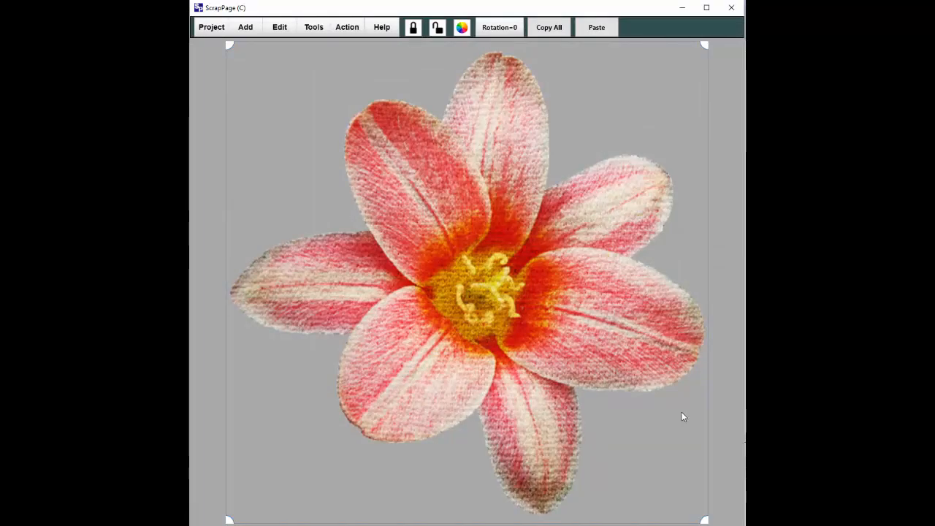
Save the textured flower as the PNG file Flower03-Fabric.png in the Design Elements folder
{"action": "left_click", "coordinate": [210, 27]}
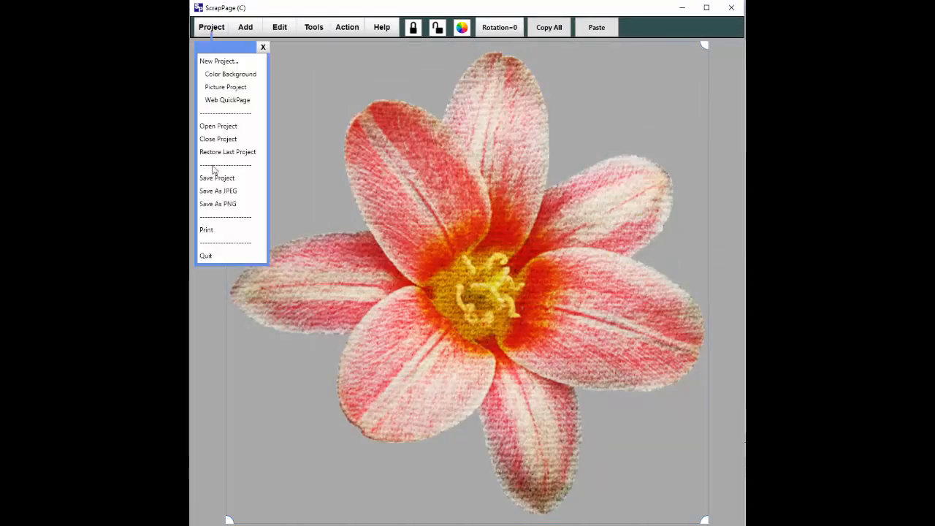
{"action": "left_click", "coordinate": [215, 204]}
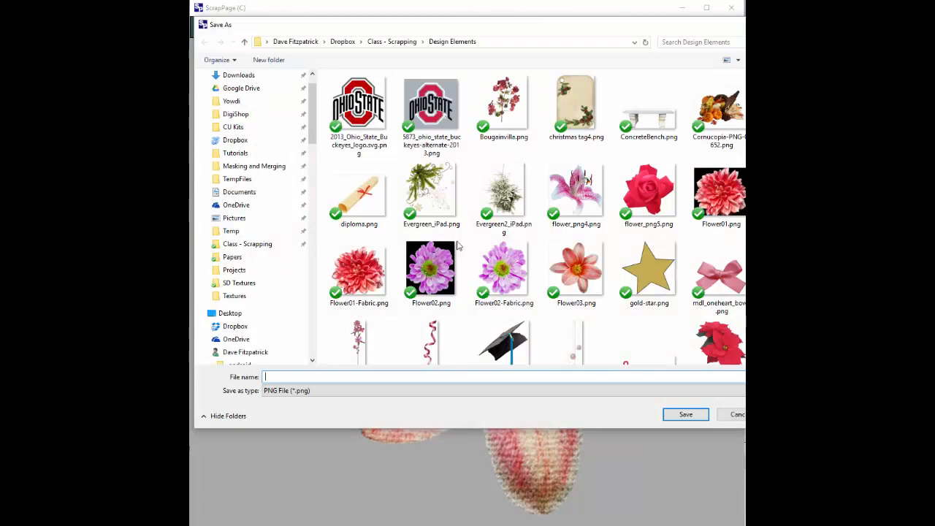
{"action": "left_click", "coordinate": [576, 281]}
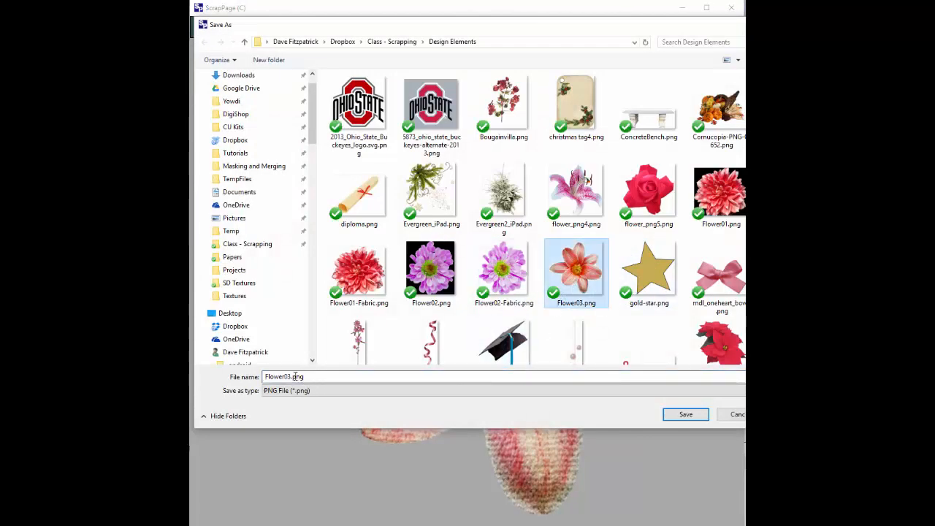
{"action": "double_click", "coordinate": [292, 376]}
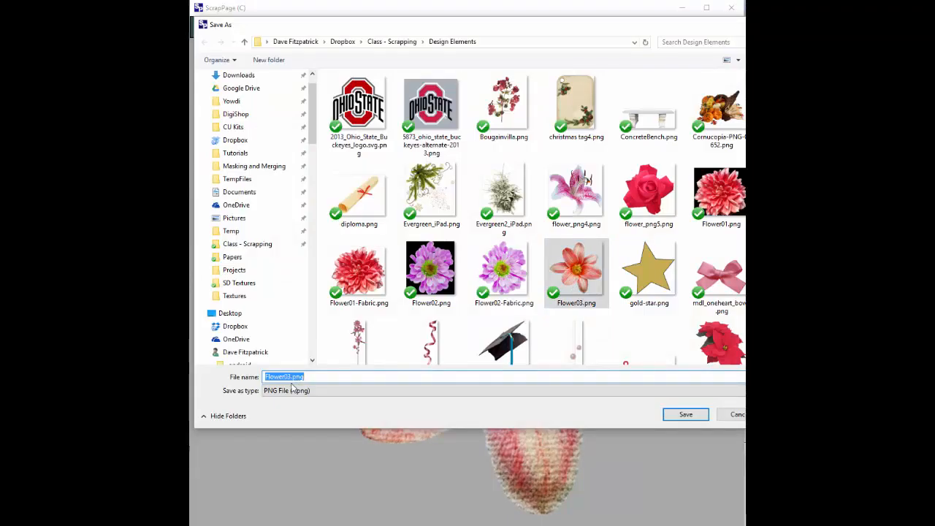
{"action": "left_click", "coordinate": [298, 378]}
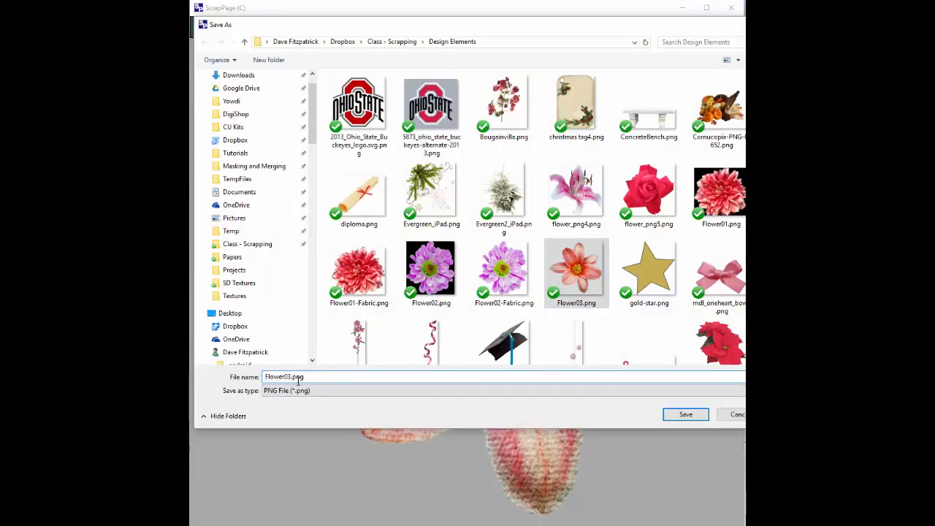
{"action": "type", "text": "-F"}
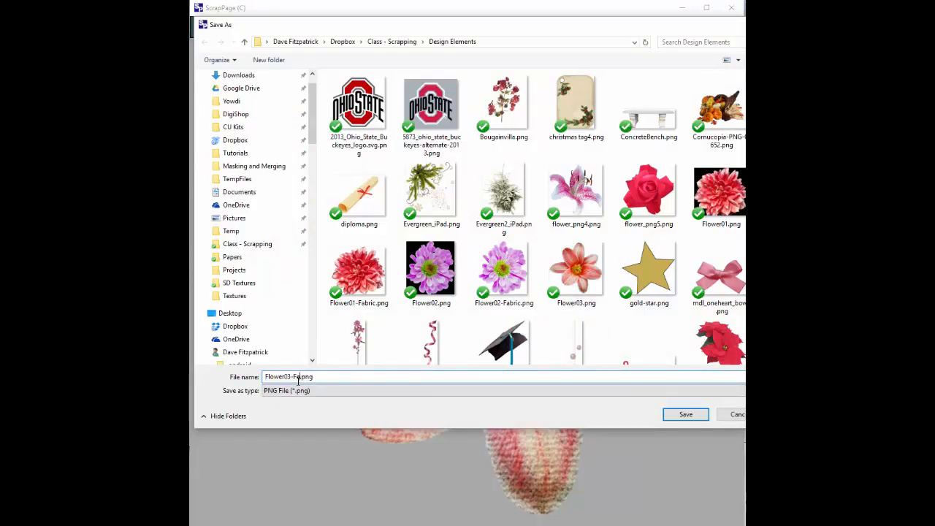
{"action": "type", "text": "abric"}
{"action": "left_click", "coordinate": [685, 414]}
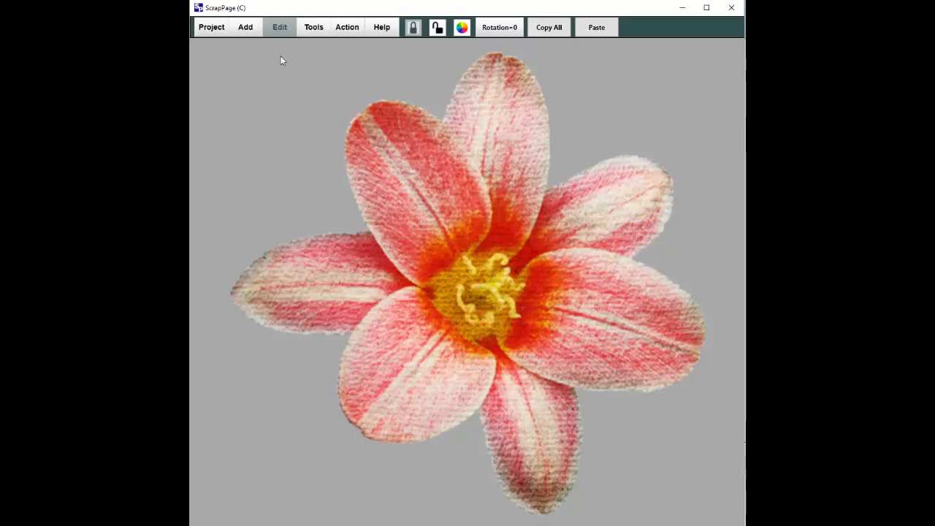
Start a new square color background project in white (FFFFFF), discarding the current project's changes
{"action": "left_click", "coordinate": [212, 28]}
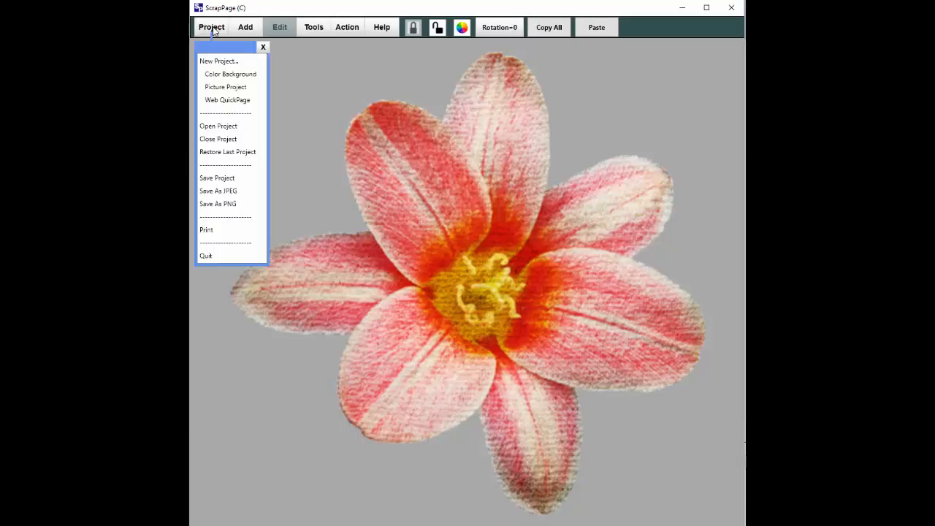
{"action": "left_click", "coordinate": [219, 76]}
{"action": "left_click", "coordinate": [497, 308]}
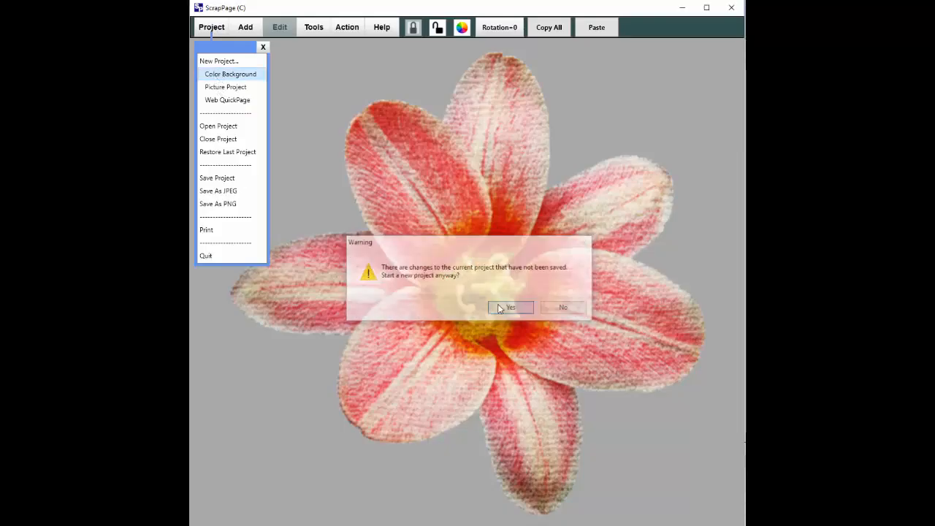
{"action": "left_click", "coordinate": [290, 108]}
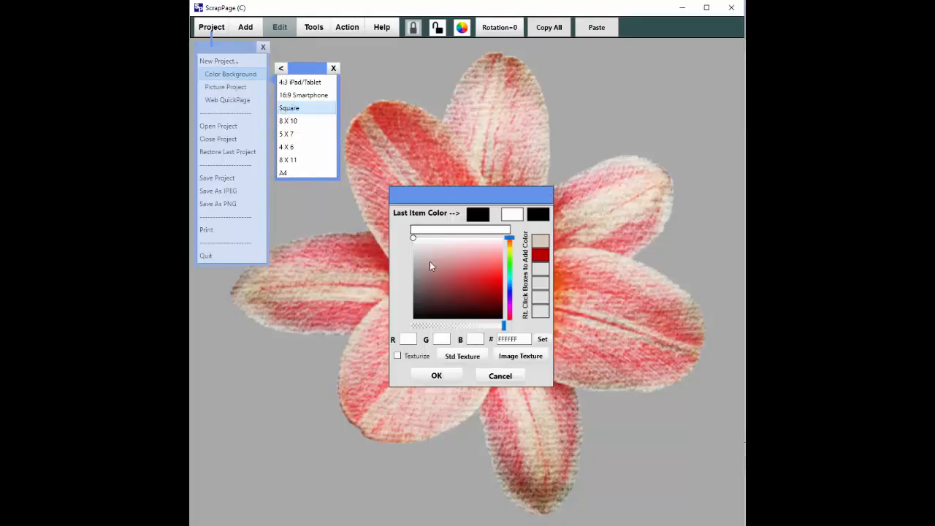
{"action": "left_click", "coordinate": [448, 376]}
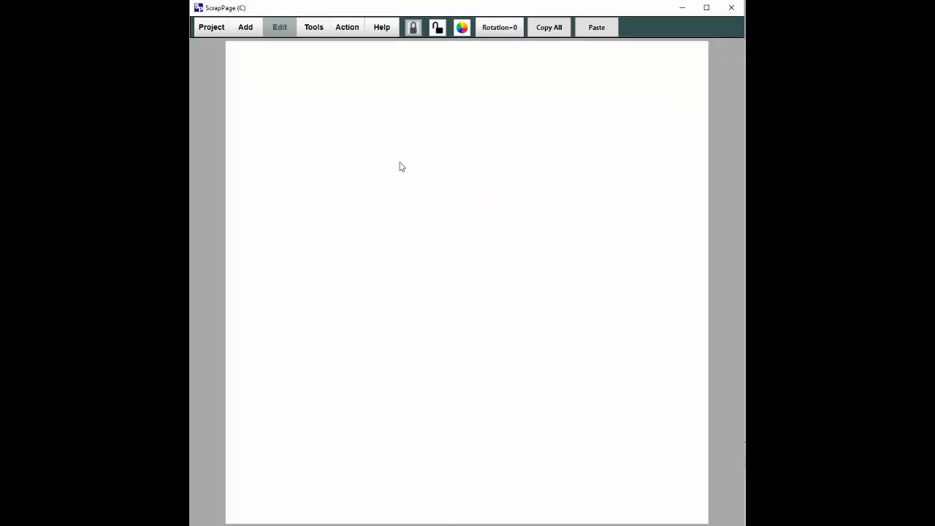
Add Flower01-Fabric.png, Flower02-Fabric.png and Flower03-Fabric.png from the Design Elements folder to the blank page together
{"action": "left_click", "coordinate": [245, 29]}
{"action": "left_click", "coordinate": [245, 60]}
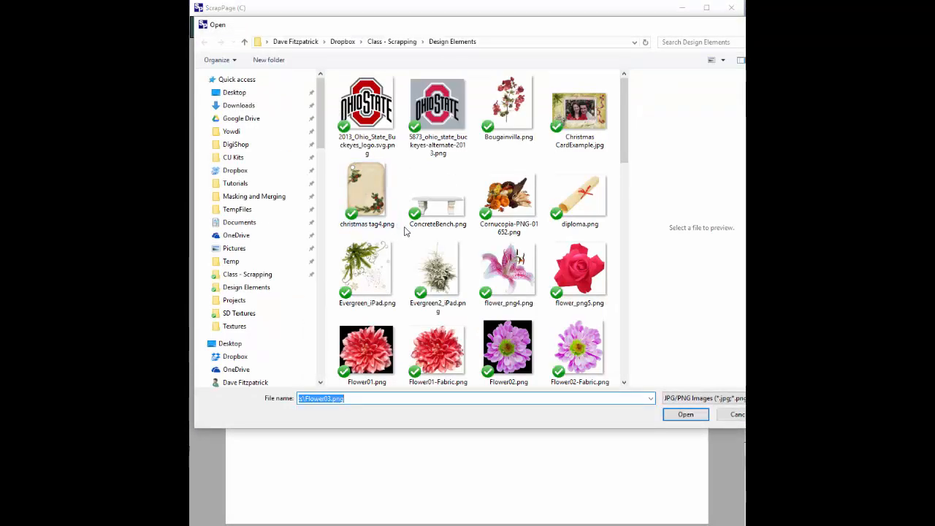
{"action": "left_click", "coordinate": [623, 382]}
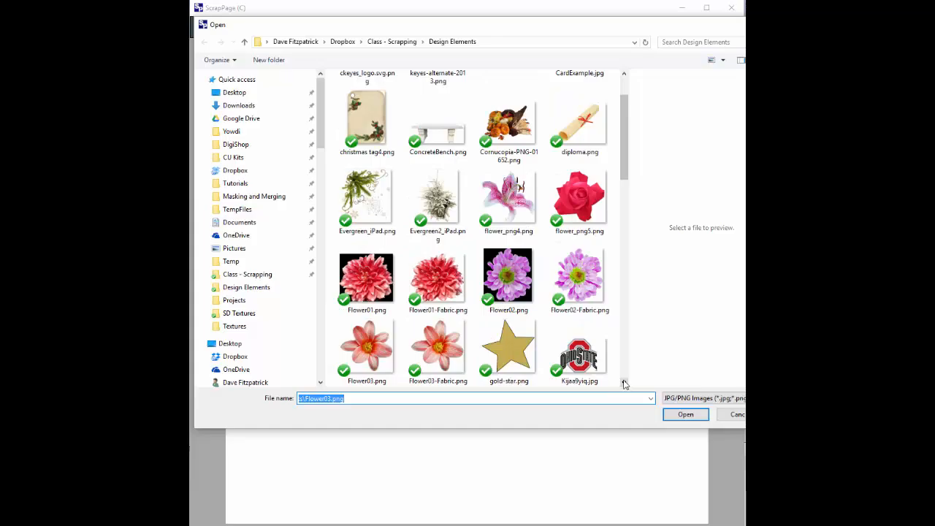
{"action": "left_click", "coordinate": [440, 285]}
{"action": "left_click", "coordinate": [588, 281], "text": "ctrl"}
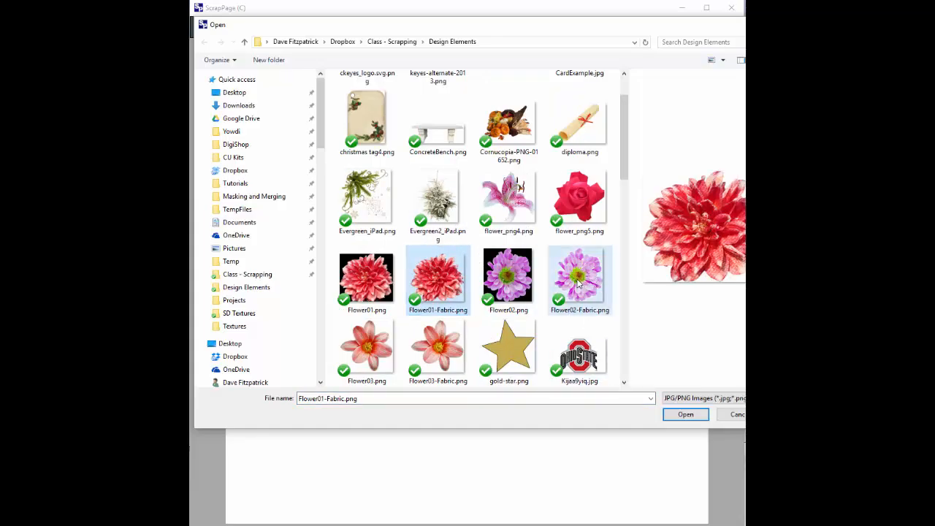
{"action": "left_click", "coordinate": [416, 354], "text": "ctrl"}
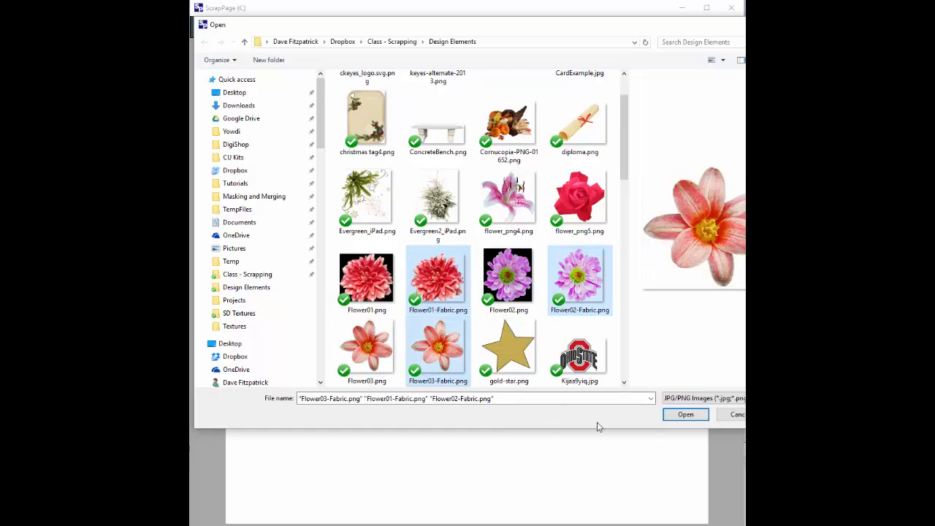
{"action": "left_click", "coordinate": [683, 415]}
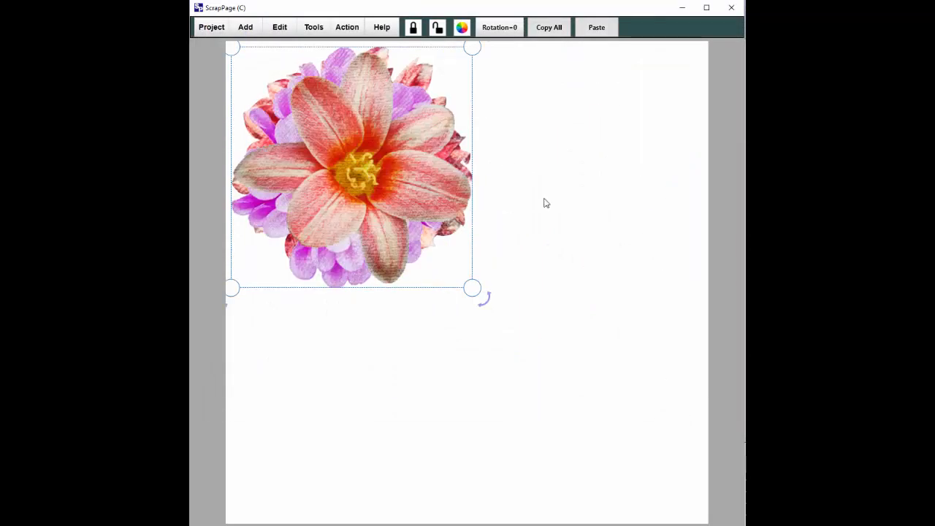
Spread out the stacked flowers: rotate the six-petaled one clockwise, place the purple one below it and the red one at the purple one's right
{"action": "left_click_drag", "start_coordinate": [393, 186], "coordinate": [409, 369]}
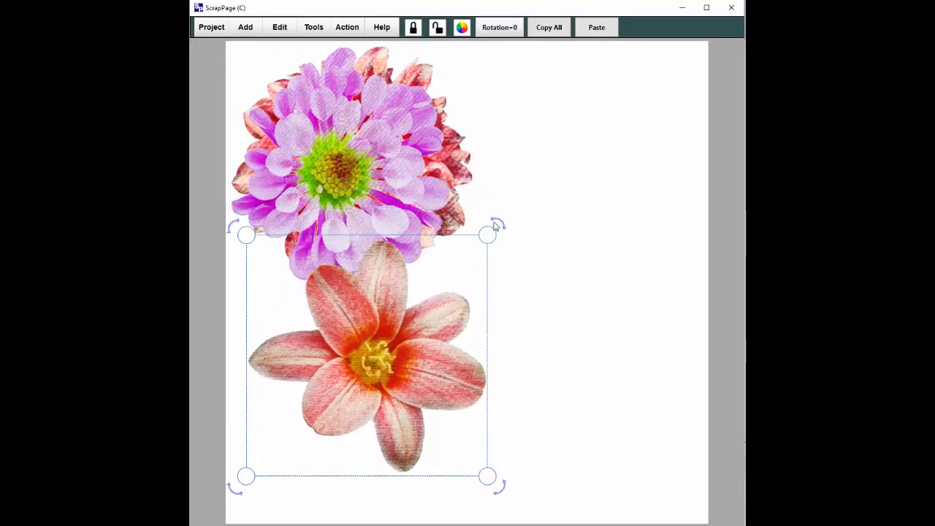
{"action": "left_click_drag", "start_coordinate": [501, 230], "coordinate": [495, 334]}
{"action": "left_click_drag", "start_coordinate": [369, 292], "coordinate": [337, 223]}
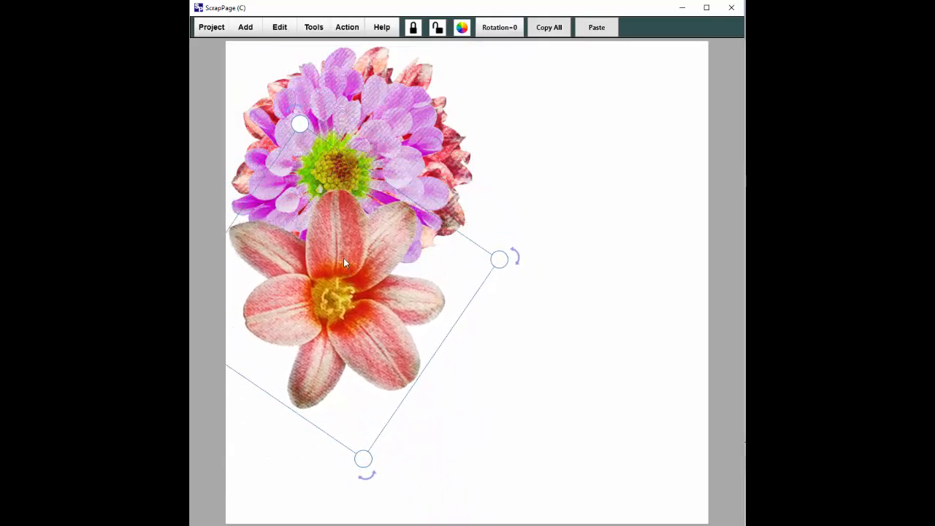
{"action": "left_click", "coordinate": [388, 149]}
{"action": "left_click_drag", "start_coordinate": [388, 150], "coordinate": [397, 388]}
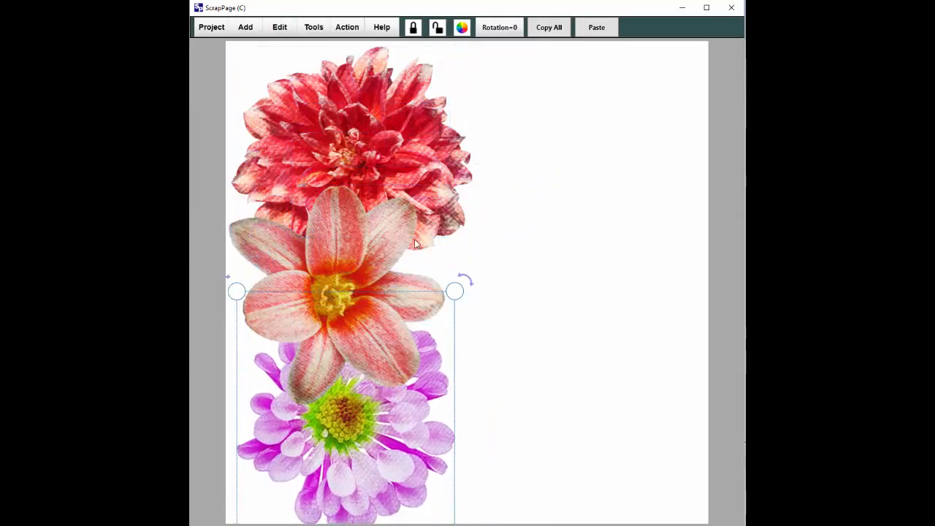
{"action": "left_click_drag", "start_coordinate": [365, 124], "coordinate": [532, 385]}
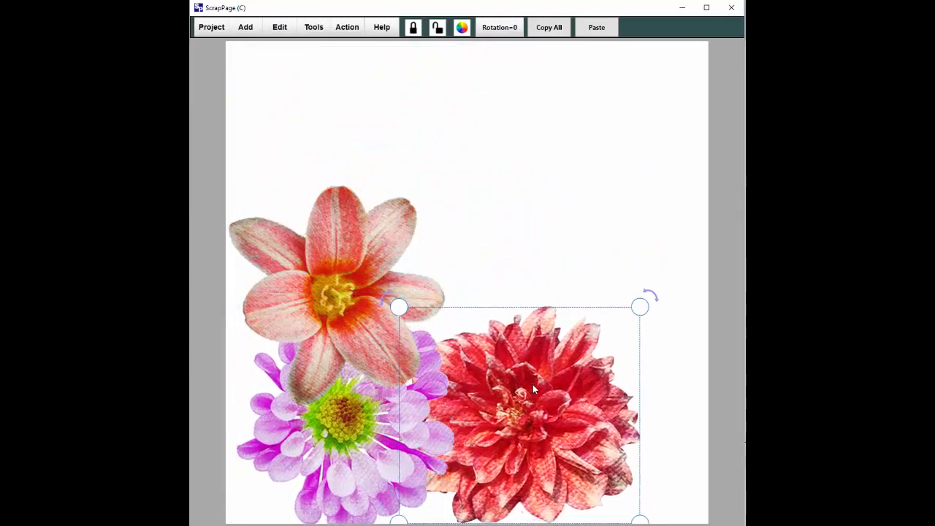
Shrink the three flowers, tilt the red one counterclockwise, and cluster them in the page's lower-left corner
{"action": "left_click", "coordinate": [338, 291]}
{"action": "left_click_drag", "start_coordinate": [500, 255], "coordinate": [379, 376]}
{"action": "left_click", "coordinate": [357, 395]}
{"action": "left_click_drag", "start_coordinate": [311, 424], "coordinate": [297, 380]}
{"action": "left_click", "coordinate": [527, 437]}
{"action": "left_click_drag", "start_coordinate": [650, 306], "coordinate": [594, 261]}
{"action": "left_click_drag", "start_coordinate": [522, 431], "coordinate": [430, 412]}
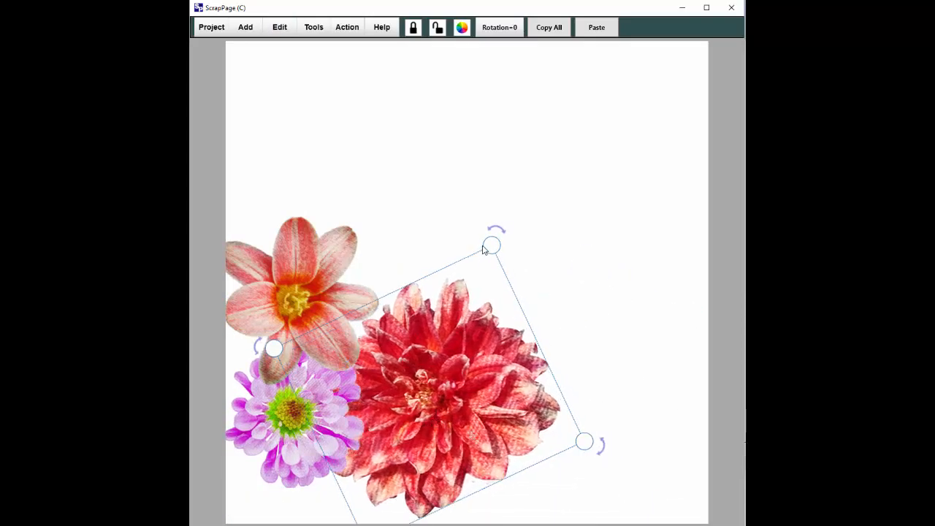
{"action": "left_click_drag", "start_coordinate": [486, 249], "coordinate": [441, 328]}
Send the six-petaled flower to the back, bring the red flower to the front, and leave everything deselected
{"action": "left_click", "coordinate": [324, 290]}
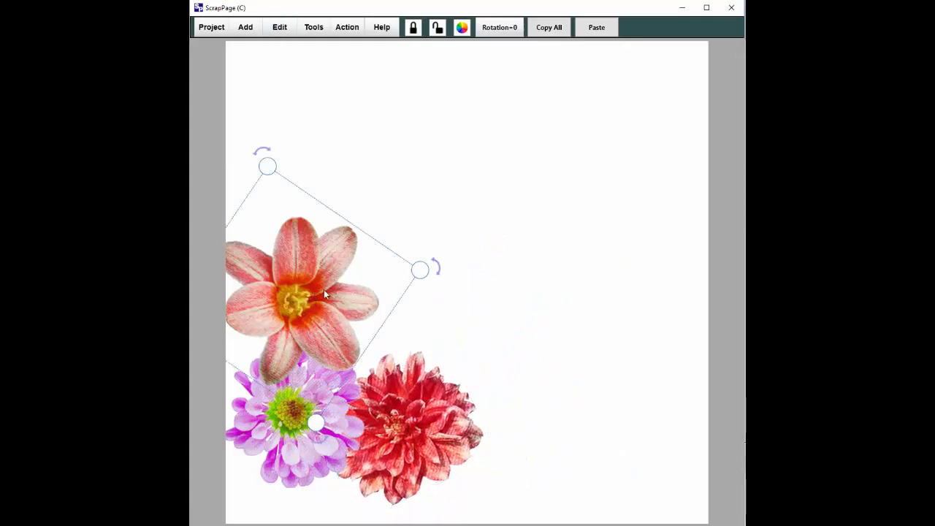
{"action": "left_click", "coordinate": [316, 31]}
{"action": "left_click", "coordinate": [325, 64]}
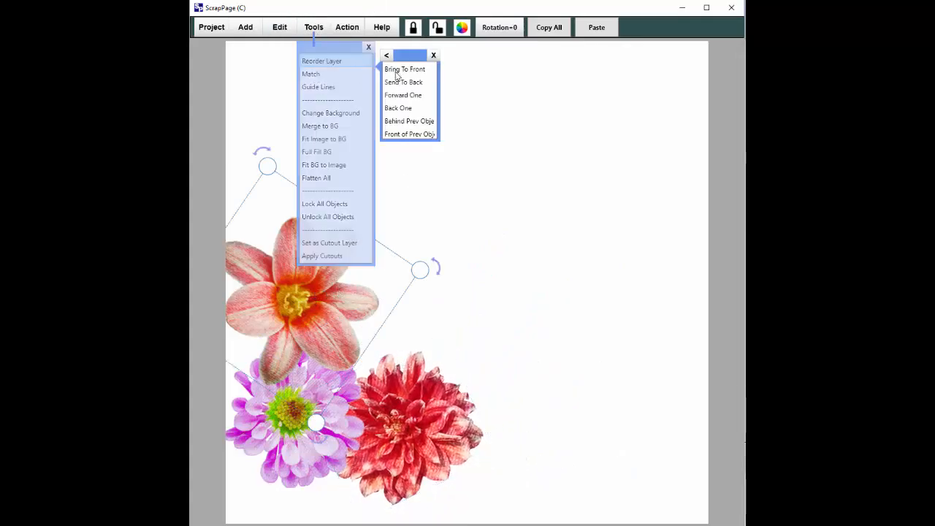
{"action": "left_click", "coordinate": [400, 83]}
{"action": "left_click", "coordinate": [409, 417]}
{"action": "left_click", "coordinate": [314, 30]}
{"action": "left_click", "coordinate": [324, 62]}
{"action": "left_click", "coordinate": [403, 71]}
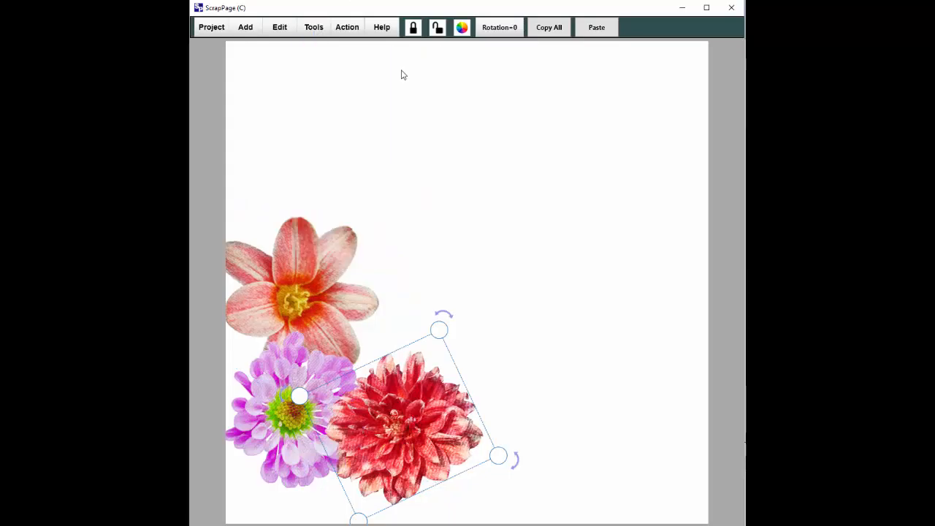
{"action": "left_click", "coordinate": [538, 268]}
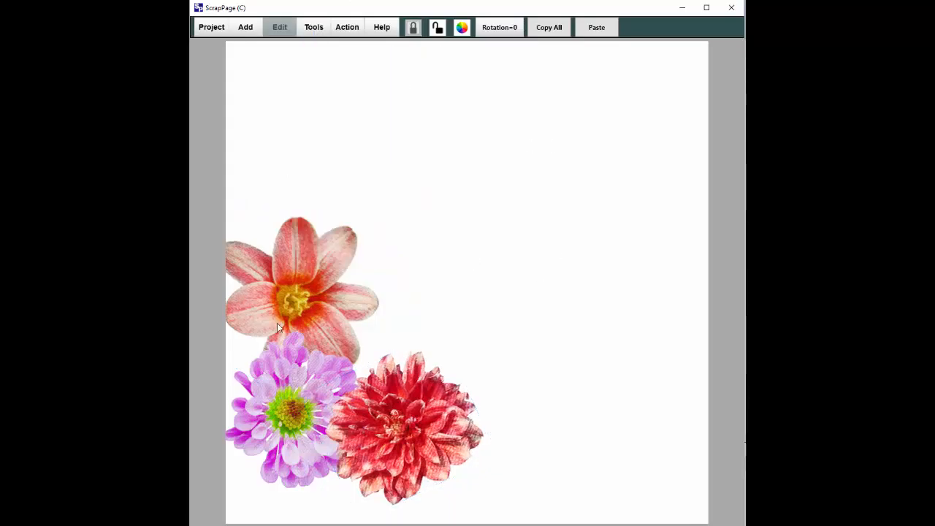
Give the six-petaled flower a drop shadow with a width of 3 and adjust the shadow's density
{"action": "left_click", "coordinate": [292, 300]}
{"action": "left_click", "coordinate": [282, 30]}
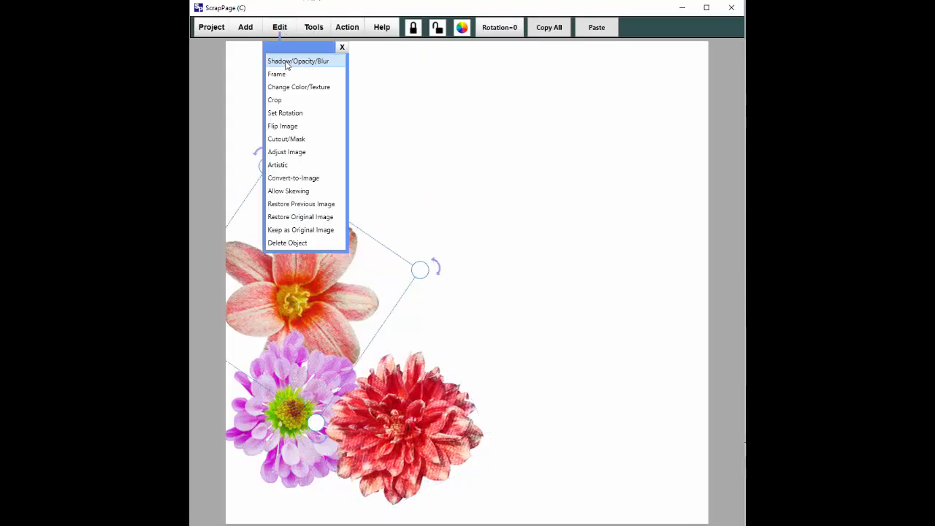
{"action": "left_click", "coordinate": [289, 60]}
{"action": "left_click_drag", "start_coordinate": [359, 57], "coordinate": [365, 58]}
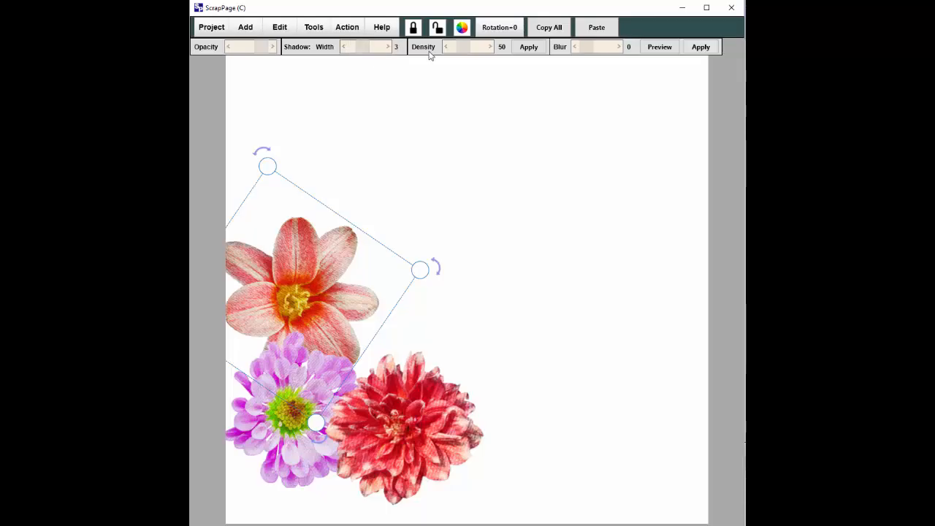
{"action": "left_click_drag", "start_coordinate": [450, 51], "coordinate": [472, 55]}
{"action": "left_click", "coordinate": [450, 119]}
Copy the six-petaled flower's shadow style to the purple flower by matching the style of the previously selected object
{"action": "left_click", "coordinate": [333, 400]}
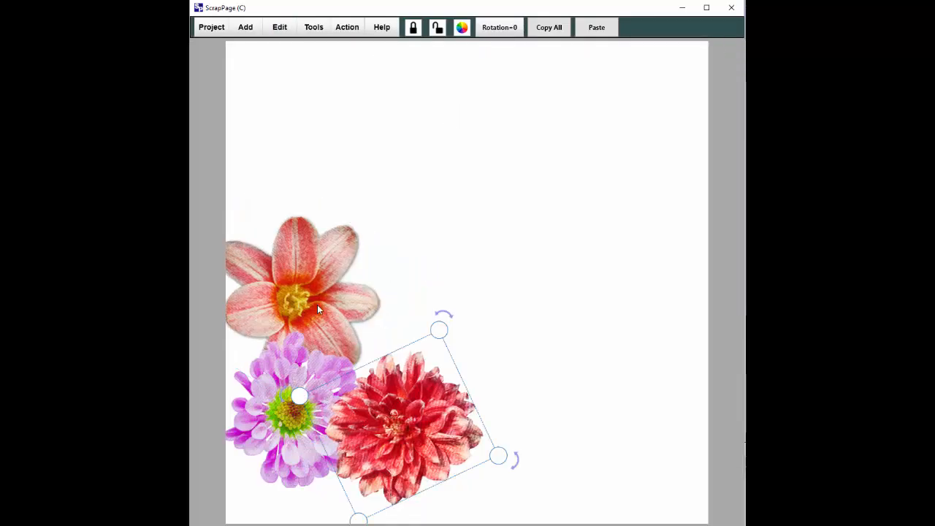
{"action": "left_click", "coordinate": [270, 352]}
{"action": "left_click", "coordinate": [285, 244]}
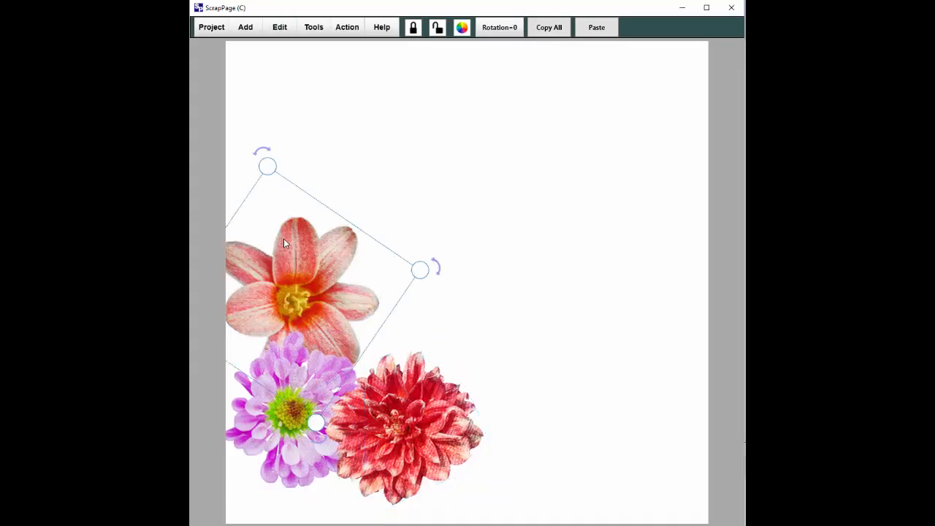
{"action": "left_click", "coordinate": [255, 426]}
{"action": "left_click", "coordinate": [314, 29]}
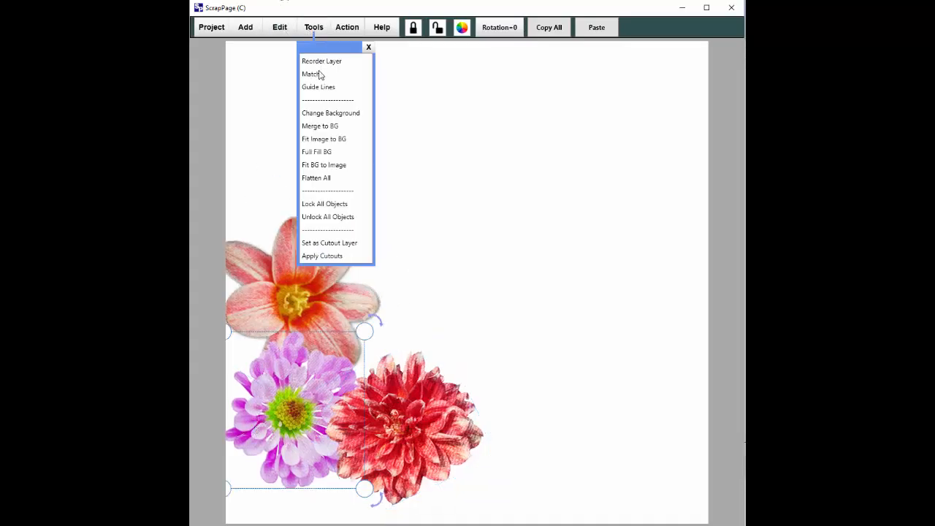
{"action": "left_click", "coordinate": [319, 75]}
{"action": "left_click", "coordinate": [394, 122]}
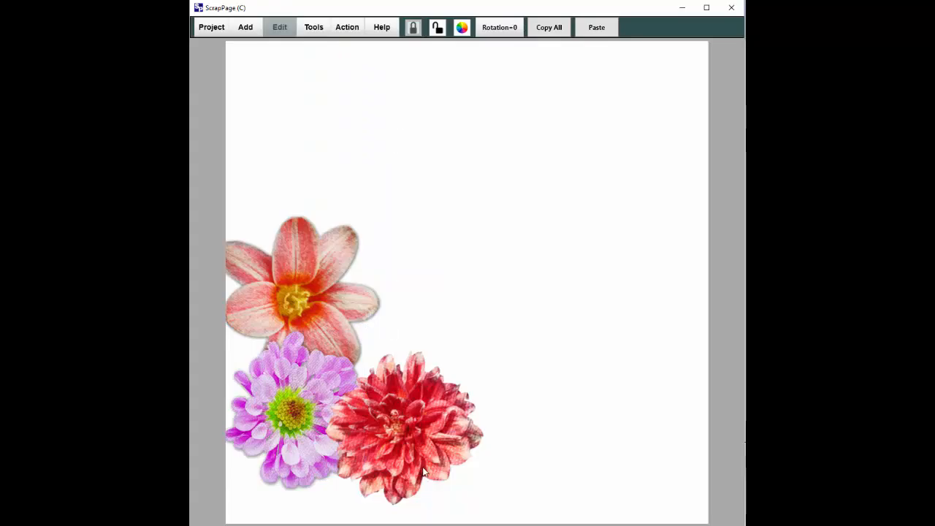
Match the red flower's style to the purple flower so that it gets the same shadow
{"action": "left_click", "coordinate": [426, 471]}
{"action": "left_click", "coordinate": [315, 32]}
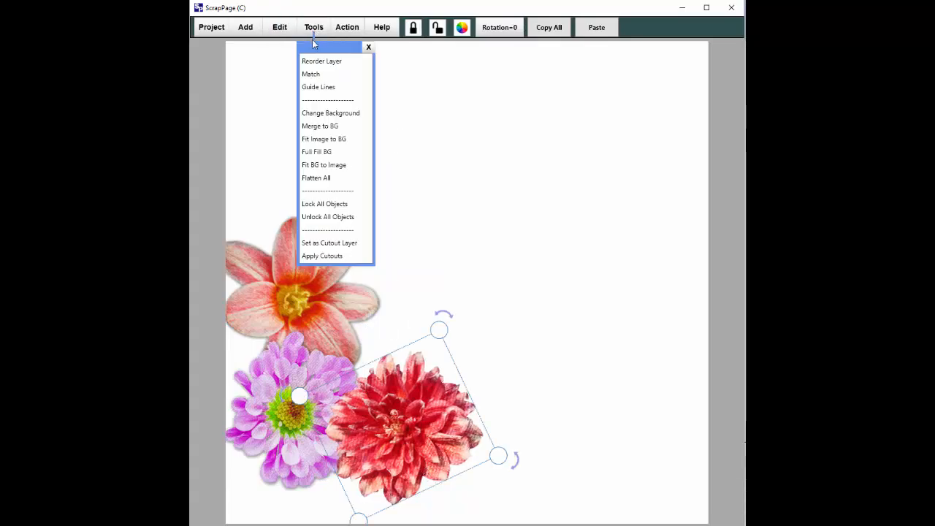
{"action": "left_click", "coordinate": [315, 74]}
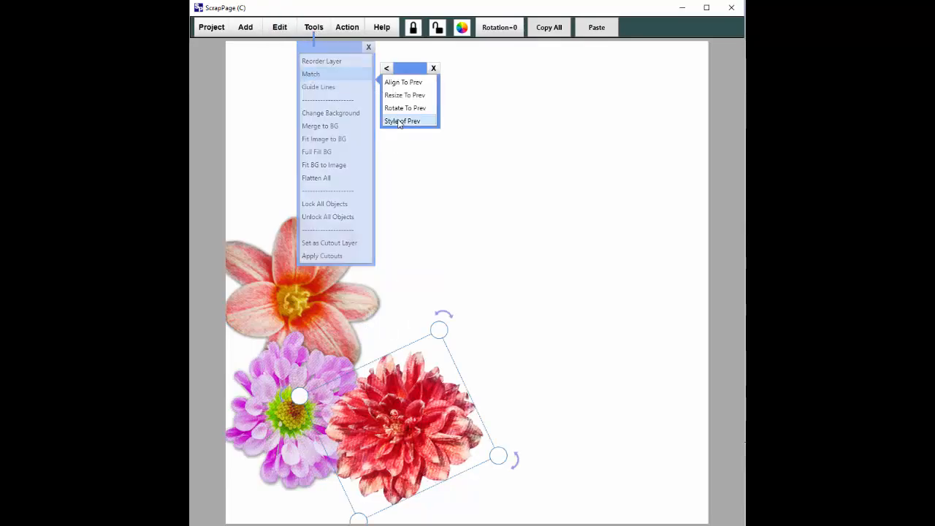
{"action": "left_click", "coordinate": [398, 121]}
Move the flower cluster down, closer to the page's lower-left corner, with the six-petaled flower overlapped by the purple one
{"action": "left_click", "coordinate": [314, 401]}
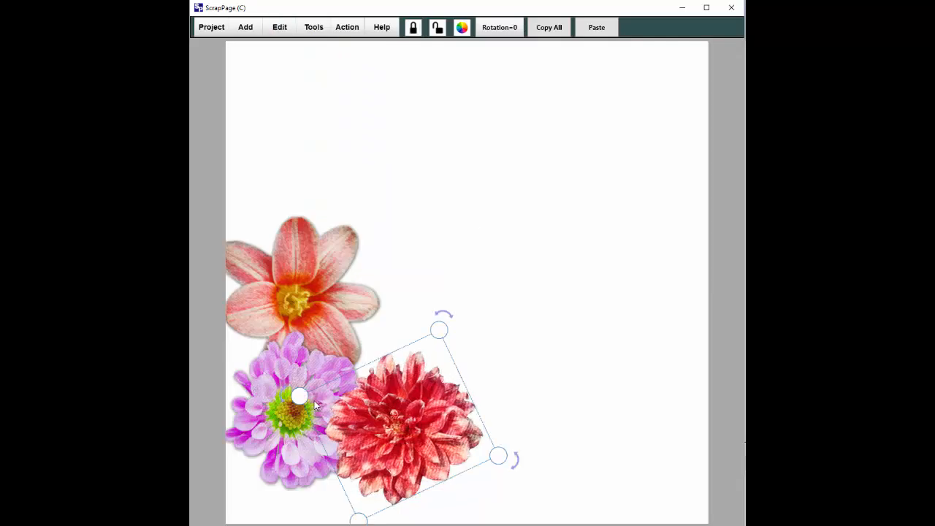
{"action": "left_click_drag", "start_coordinate": [323, 416], "coordinate": [281, 468]}
{"action": "left_click_drag", "start_coordinate": [313, 296], "coordinate": [293, 351]}
{"action": "left_click", "coordinate": [466, 219]}
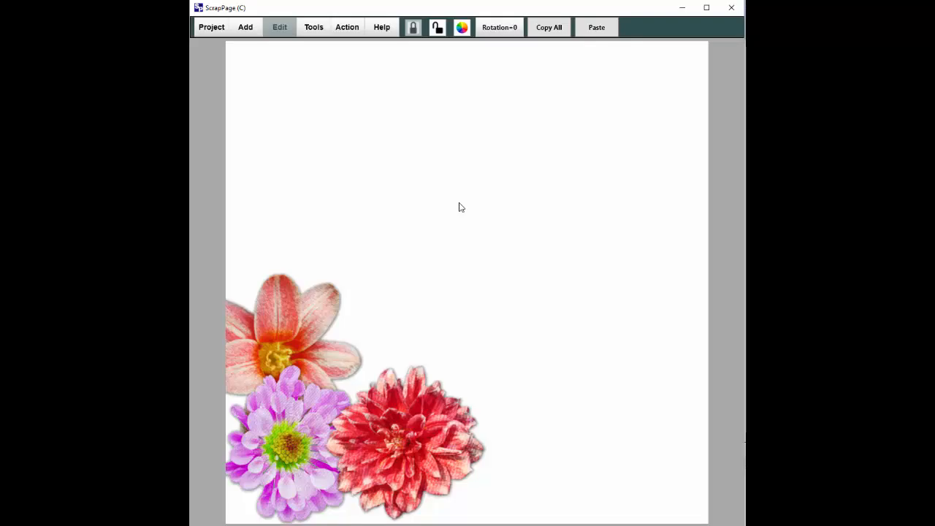
Nudge the six-petaled flower slightly up and to the right above the purple one, leaving it deselected
{"action": "left_click", "coordinate": [296, 326]}
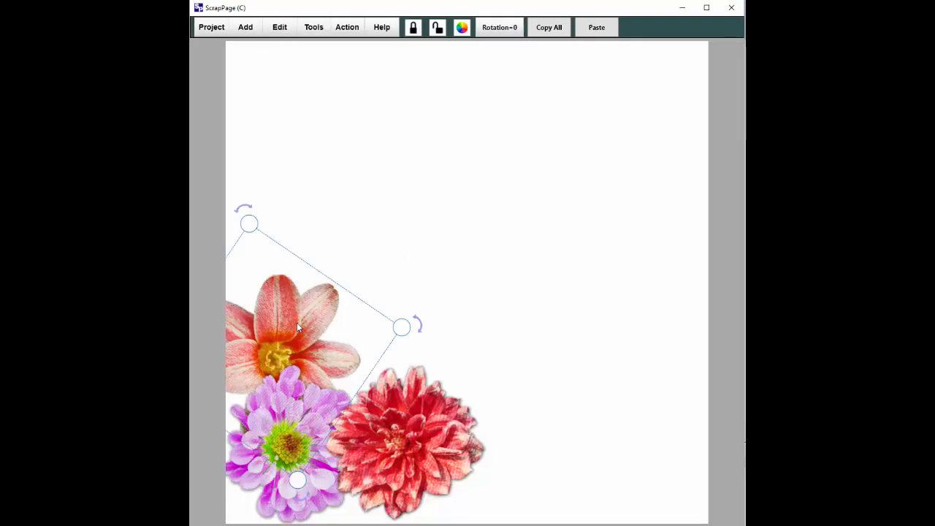
{"action": "left_click_drag", "start_coordinate": [290, 319], "coordinate": [303, 302]}
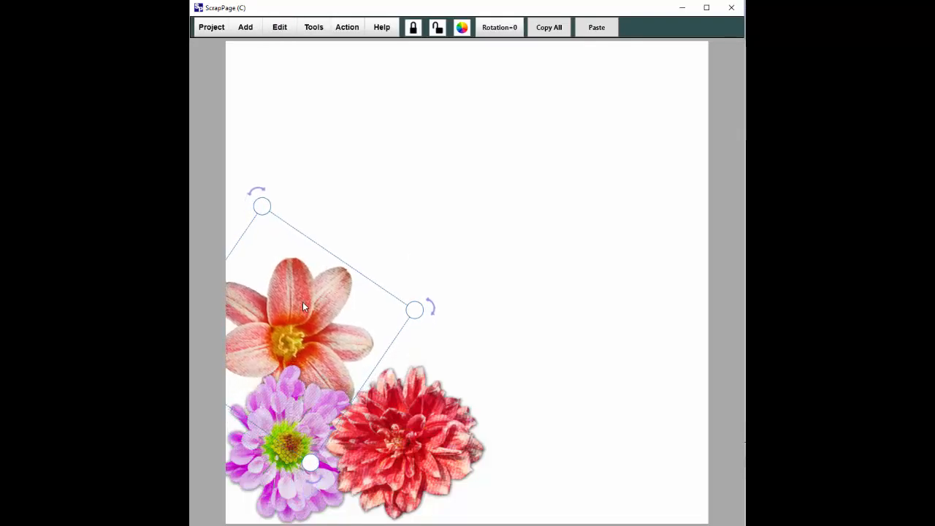
{"action": "left_click", "coordinate": [413, 225]}
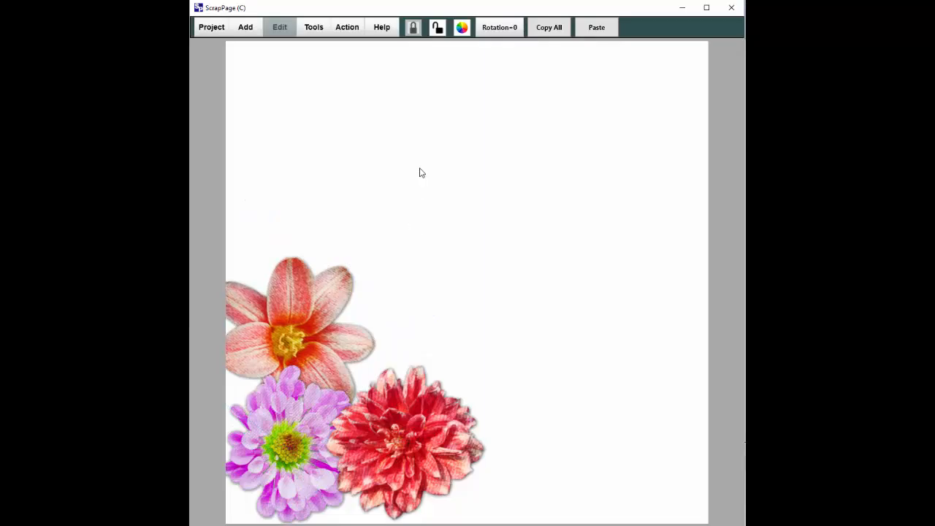